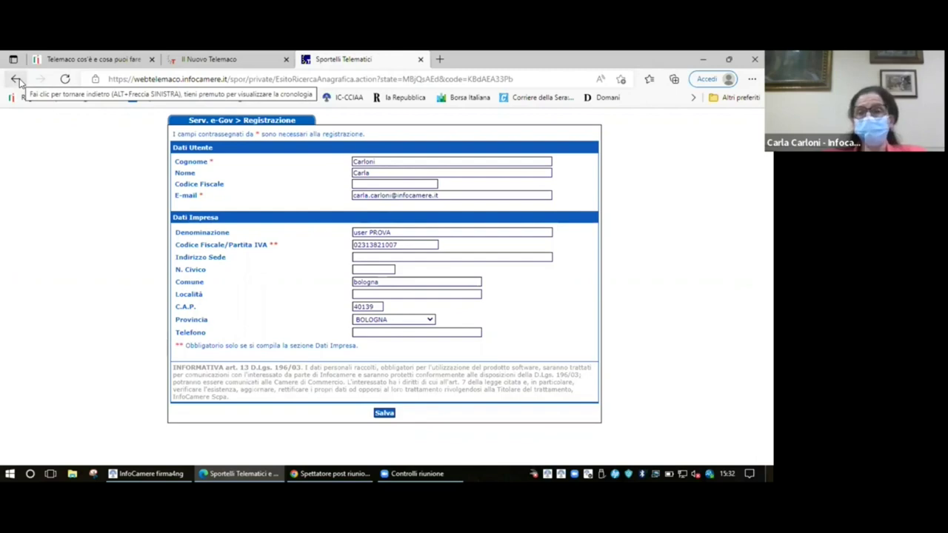
- Return to the Telemaco Sportelli Telematici home page and open Contributi alle Imprese
click(18, 80)
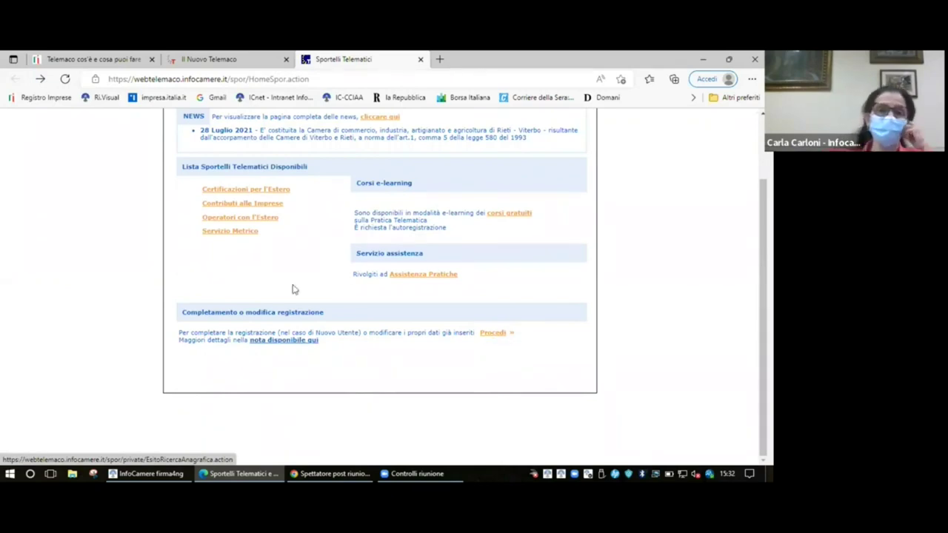
scroll(281, 274, up, 1)
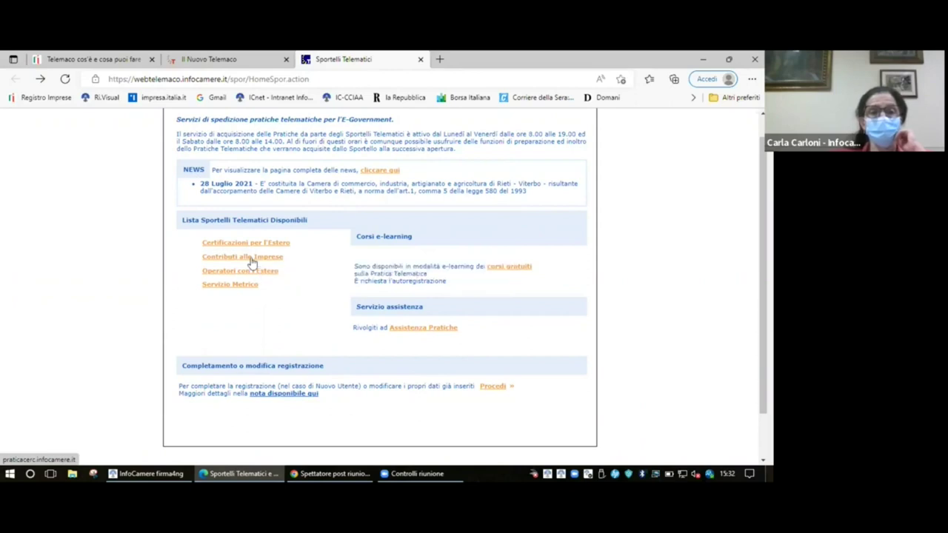
click(251, 259)
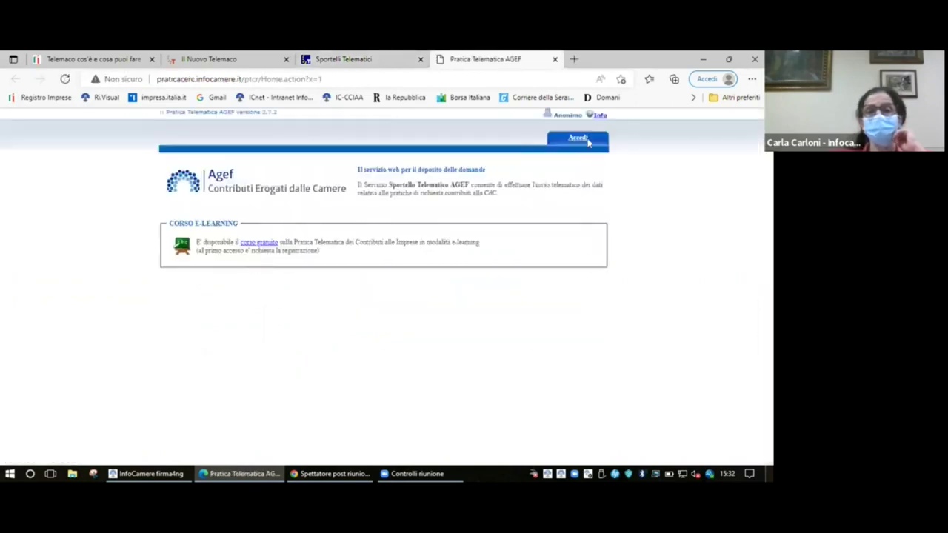
- Log in to AGEF, start a new model and choose RM as the CCIAA
click(578, 140)
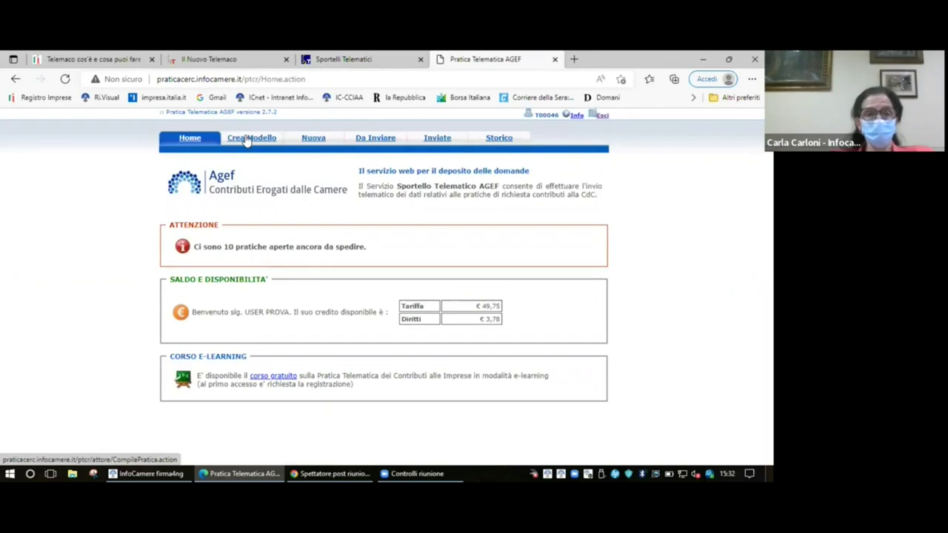
click(248, 141)
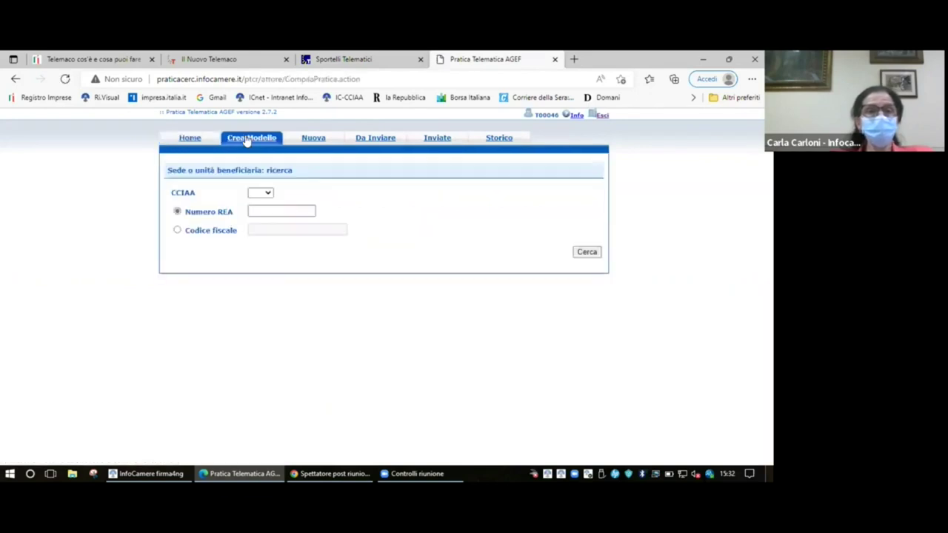
click(270, 193)
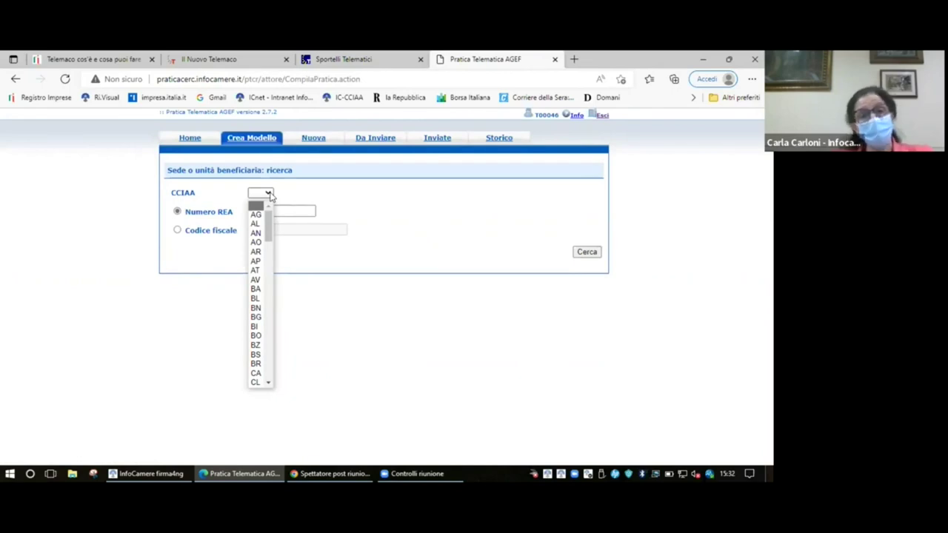
text(rg)
key(Down)
key(Down)
key(Down)
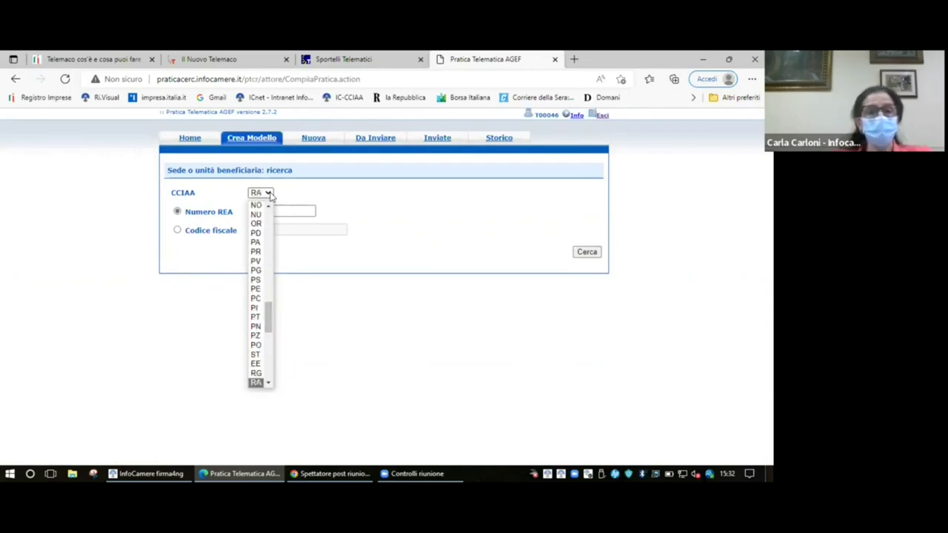
key(Down)
key(Down)
key(Down)
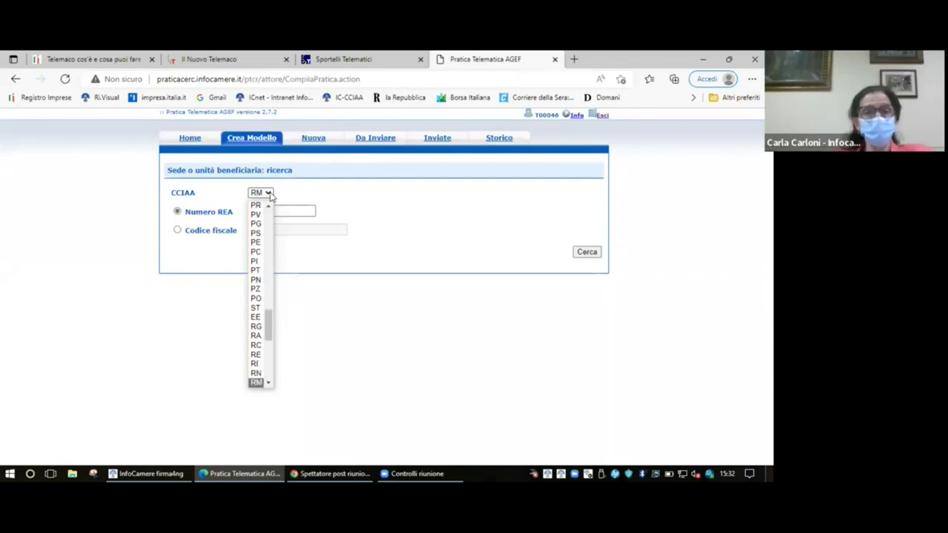
key(Return)
- Search for the beneficiary company by its saved Codice fiscale
click(178, 230)
click(282, 230)
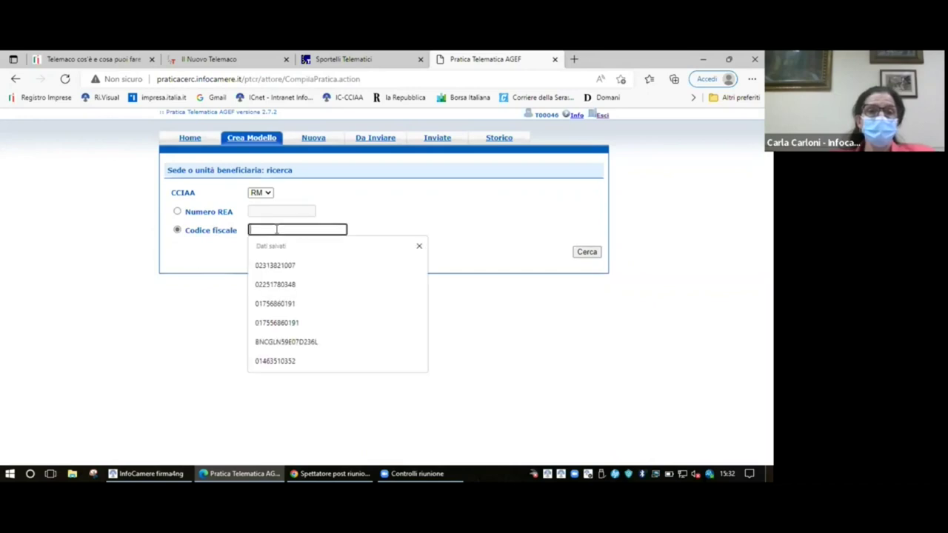
click(288, 269)
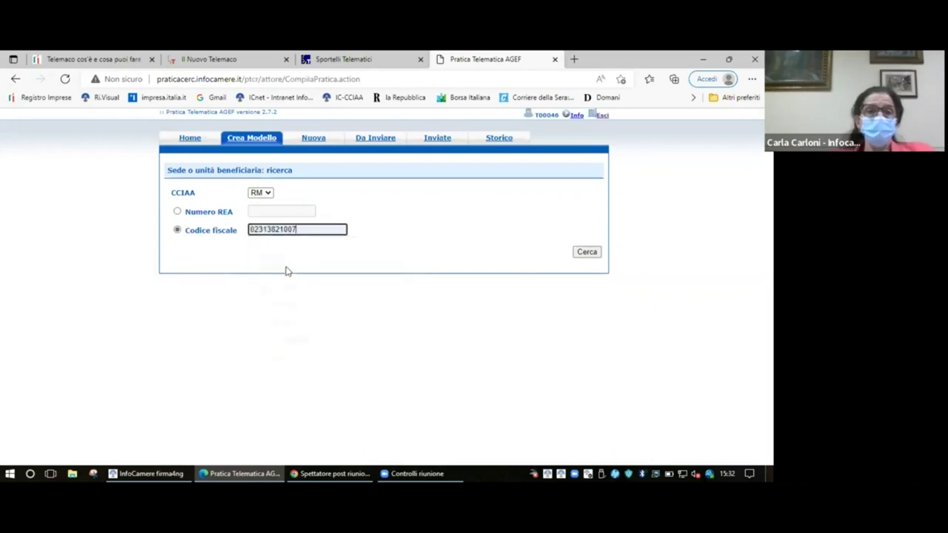
click(587, 253)
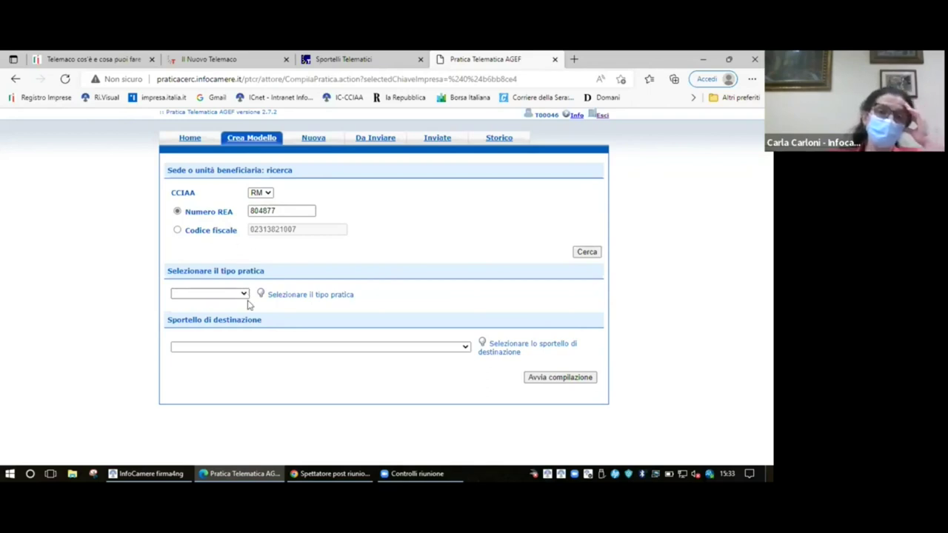
- Choose Richiesta Contributi for the CCIAA di PARMA desk and start compiling the request
click(244, 295)
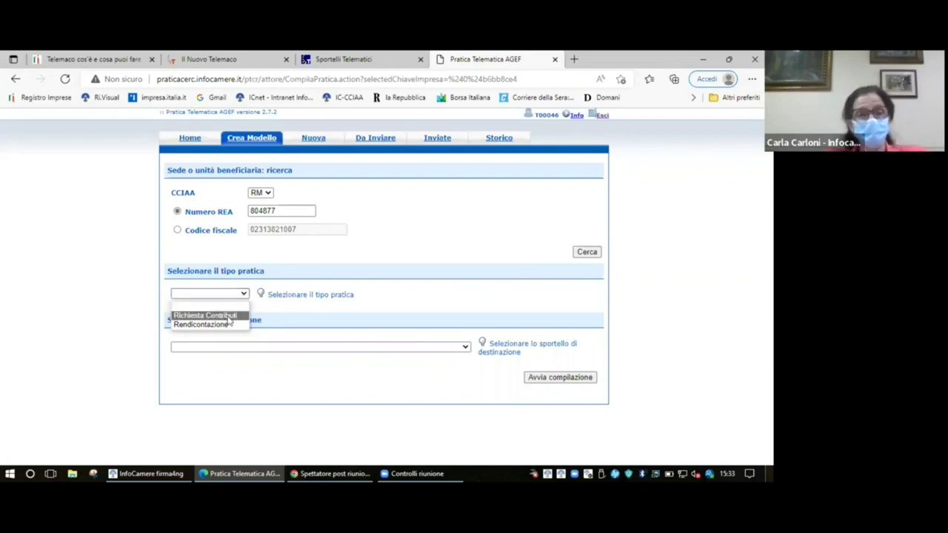
click(230, 316)
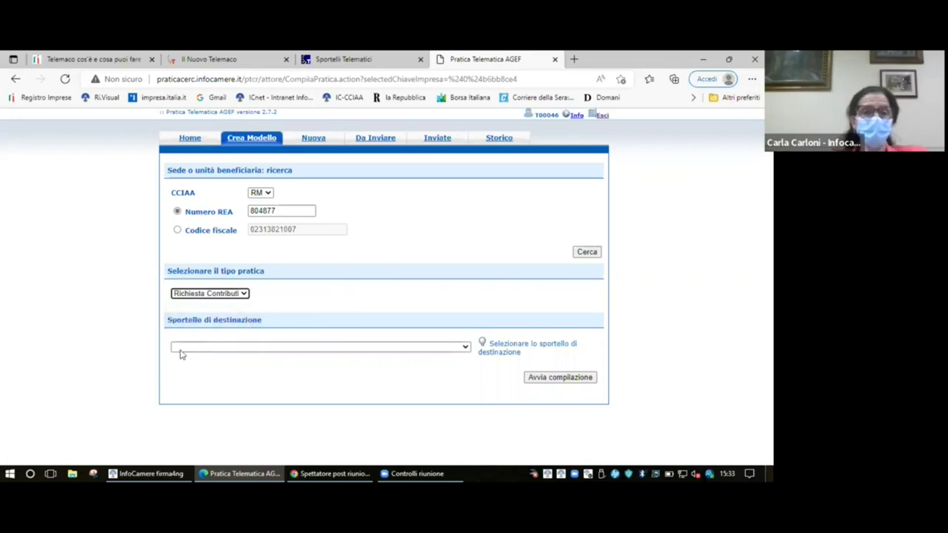
drag(263, 325, 161, 323)
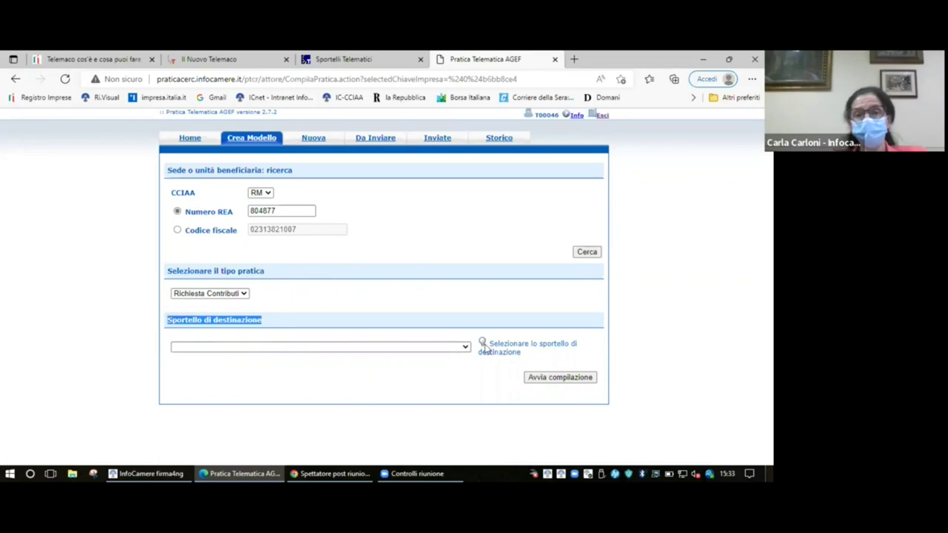
click(465, 346)
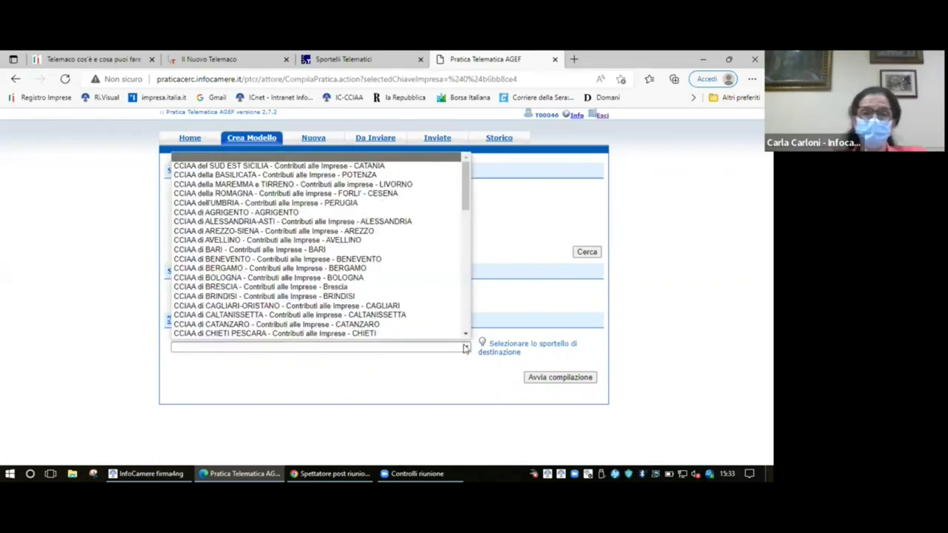
scroll(413, 295, down, 8)
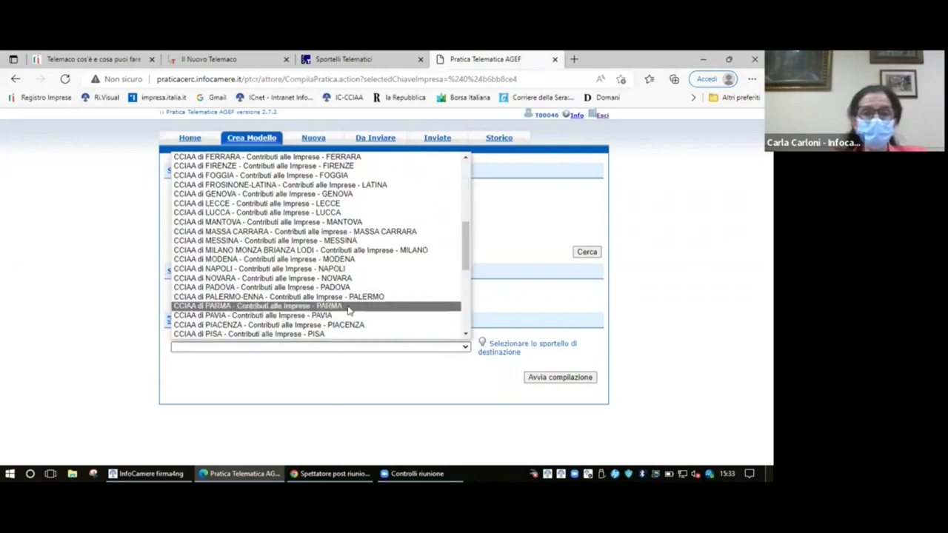
click(348, 306)
click(576, 371)
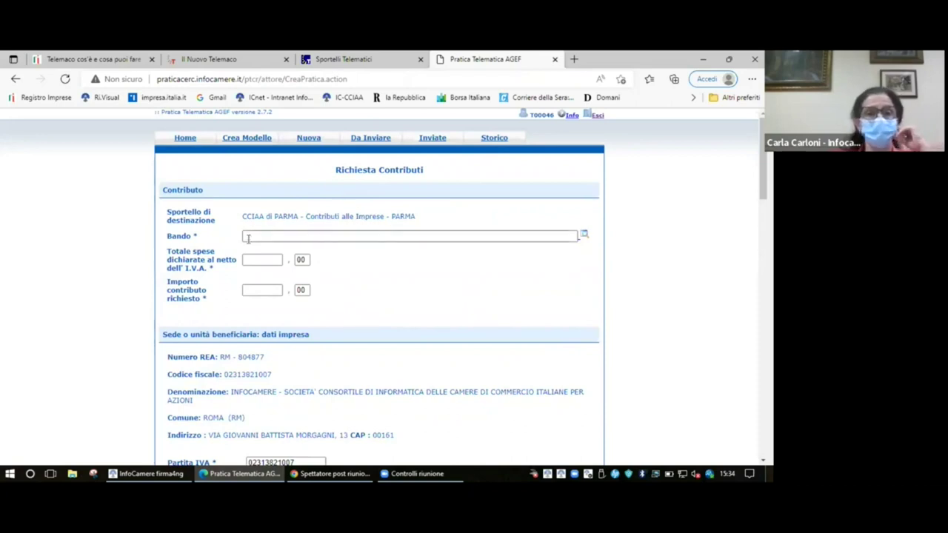
- Select Bando Innovazione Digitale anno 2022, with total expenses 3000 and requested contribution 1500
click(584, 238)
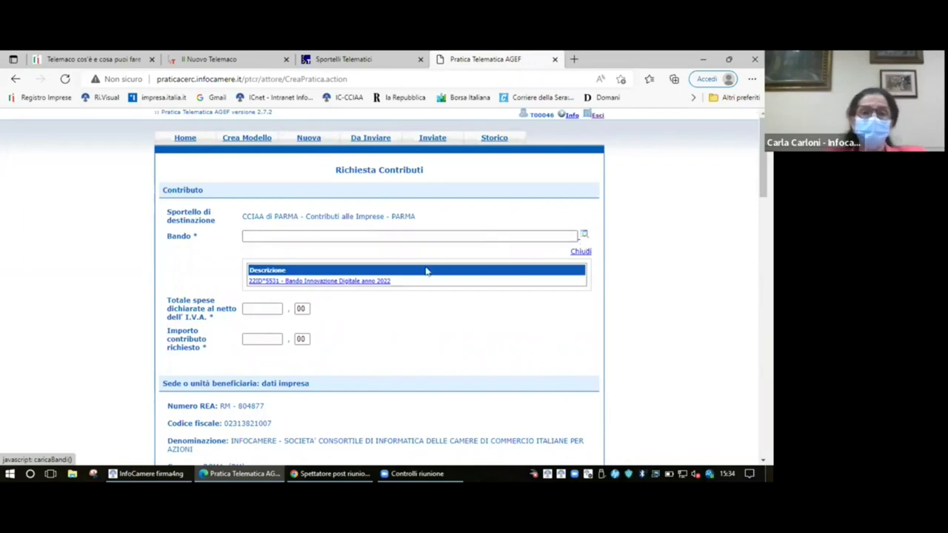
click(356, 281)
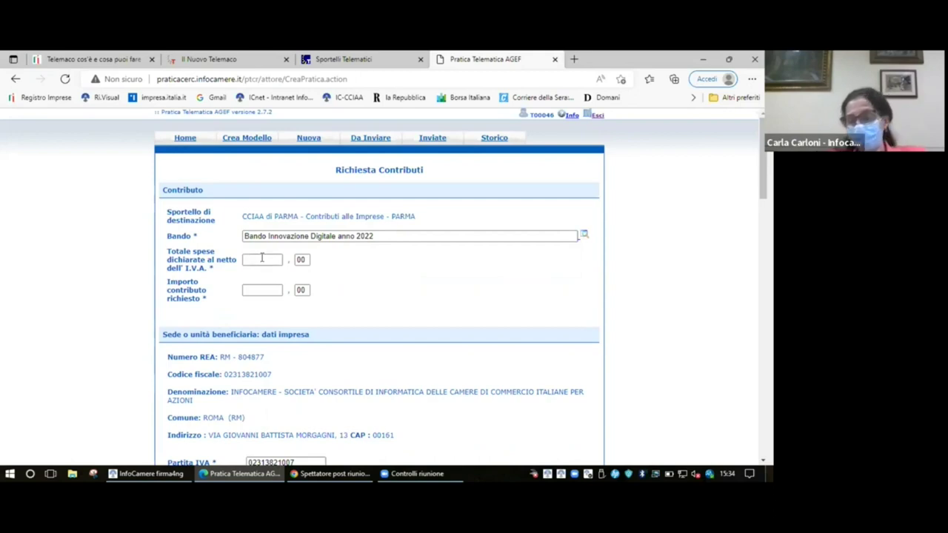
click(261, 258)
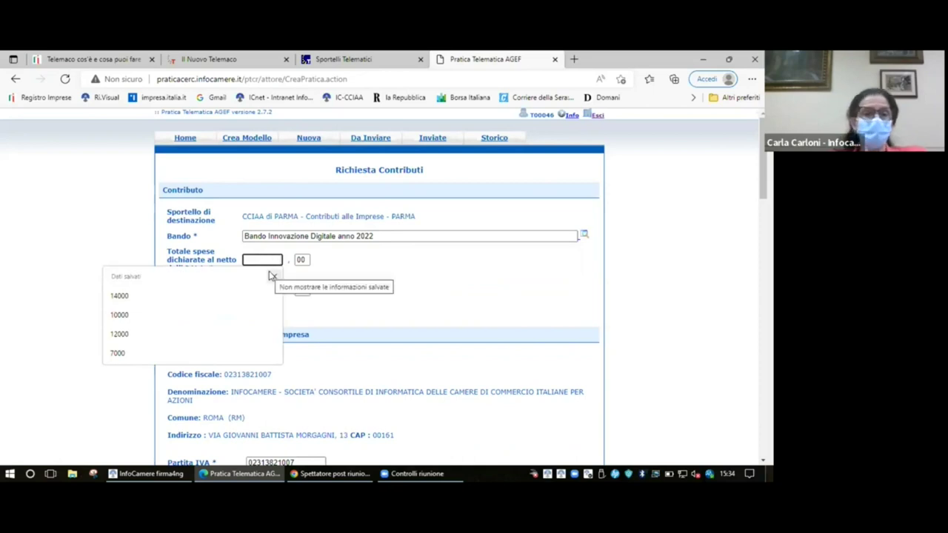
click(430, 292)
click(268, 259)
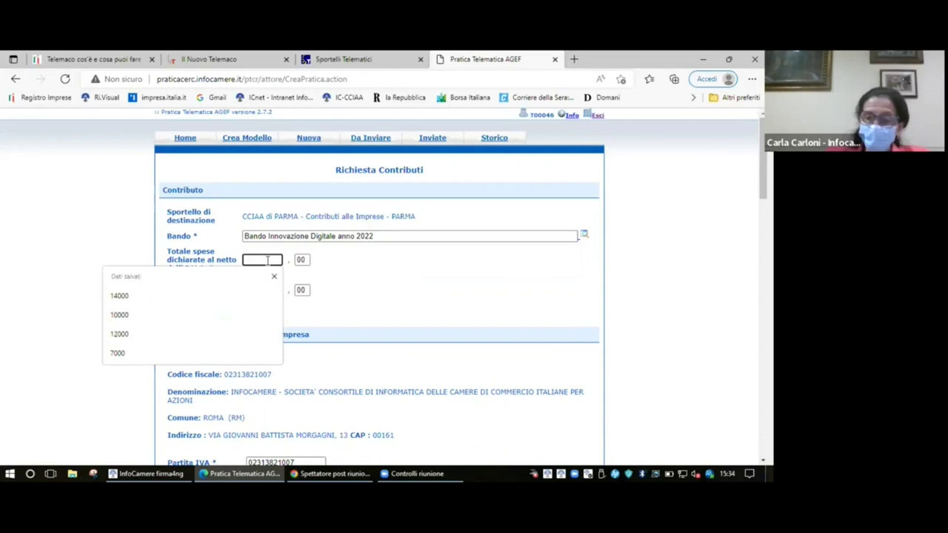
text(300)
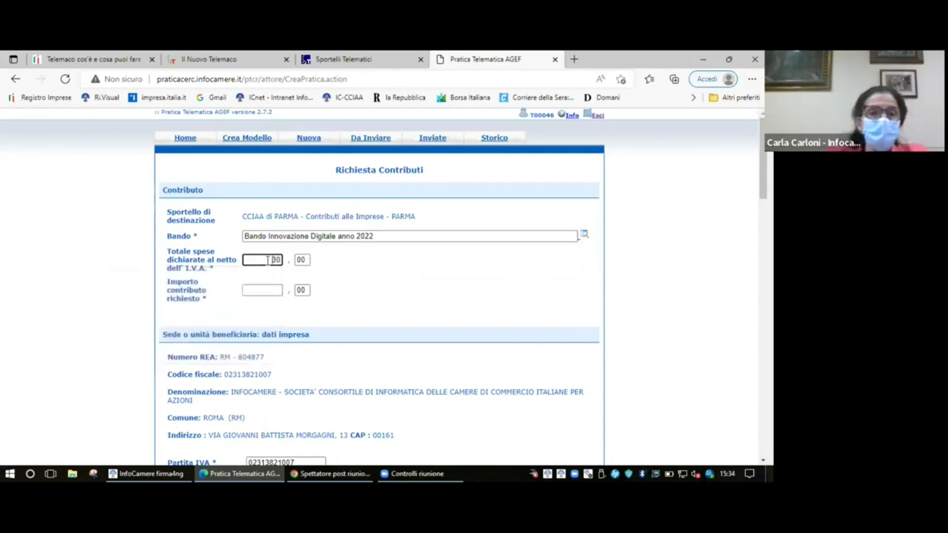
text(0)
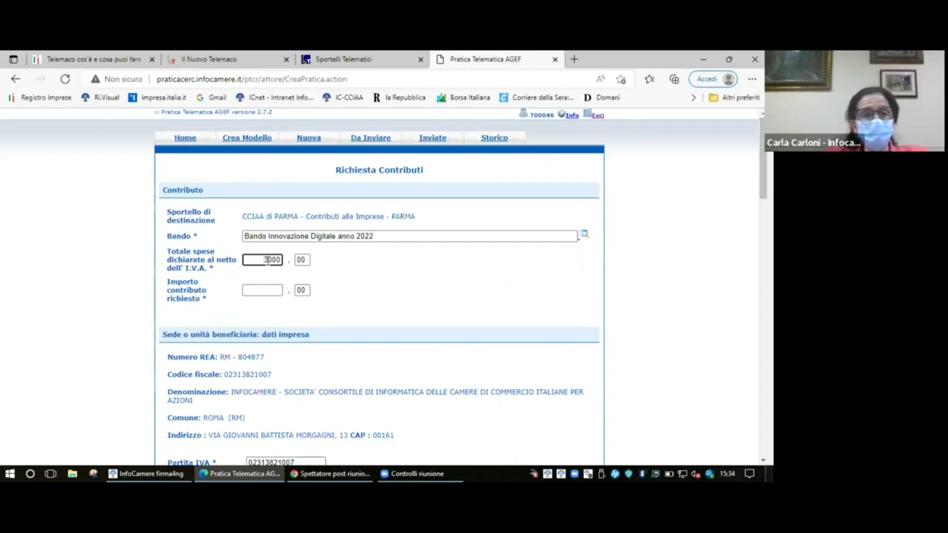
key(Tab)
key(Tab)
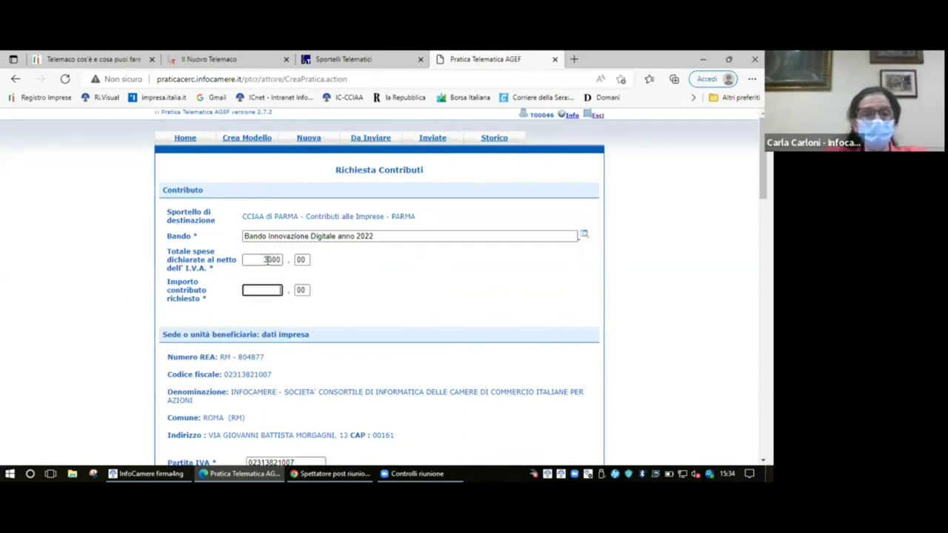
text(1500)
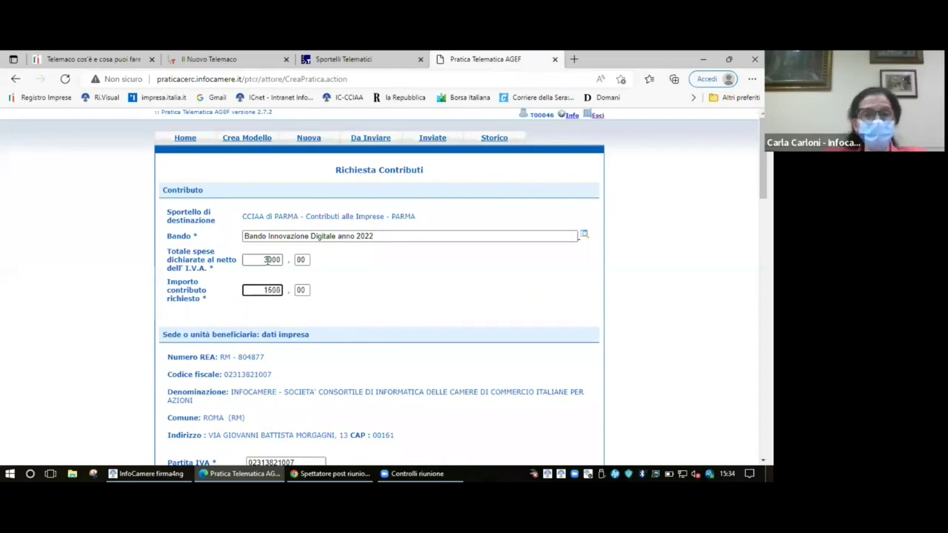
key(Tab)
key(Tab)
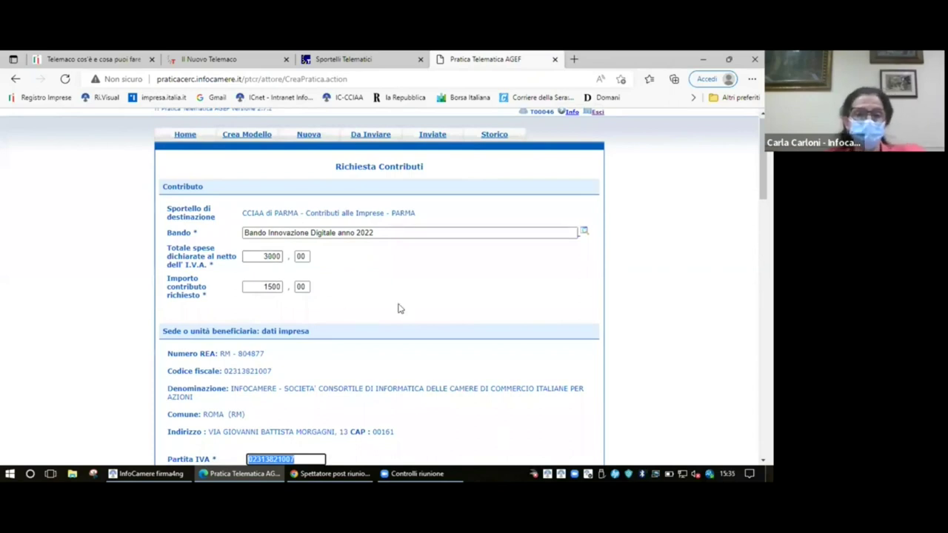
- Set the business sector to Commercio and the Numero INPS to the saved value 0
scroll(398, 307, down, 1)
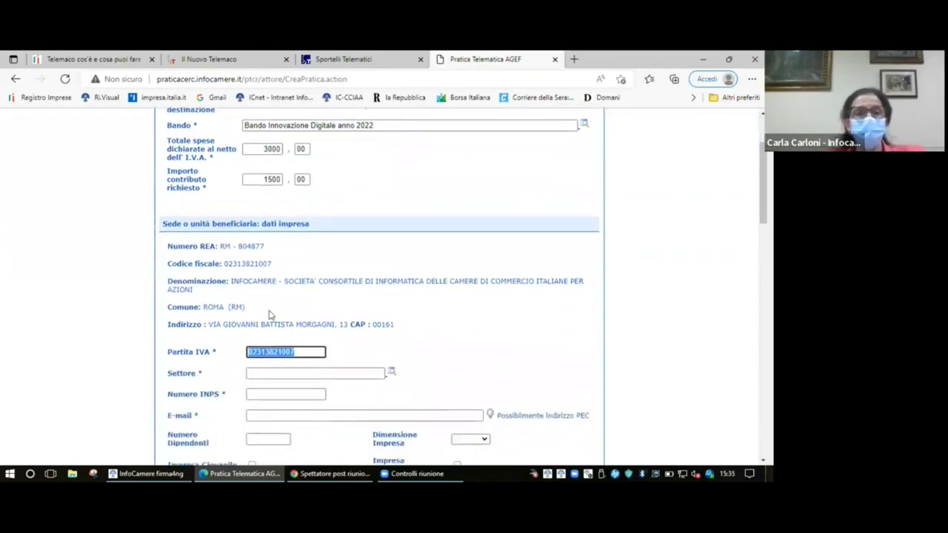
click(225, 263)
drag(225, 263, 285, 267)
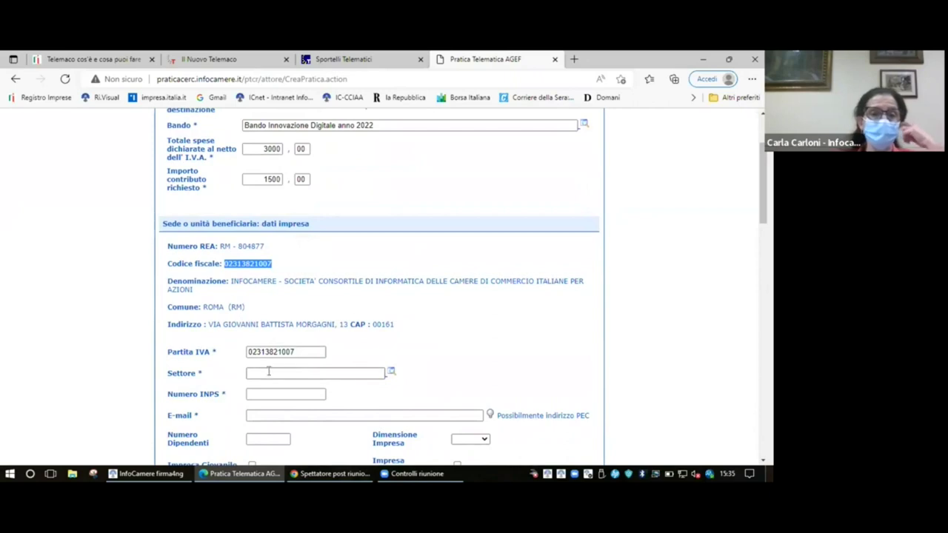
click(391, 374)
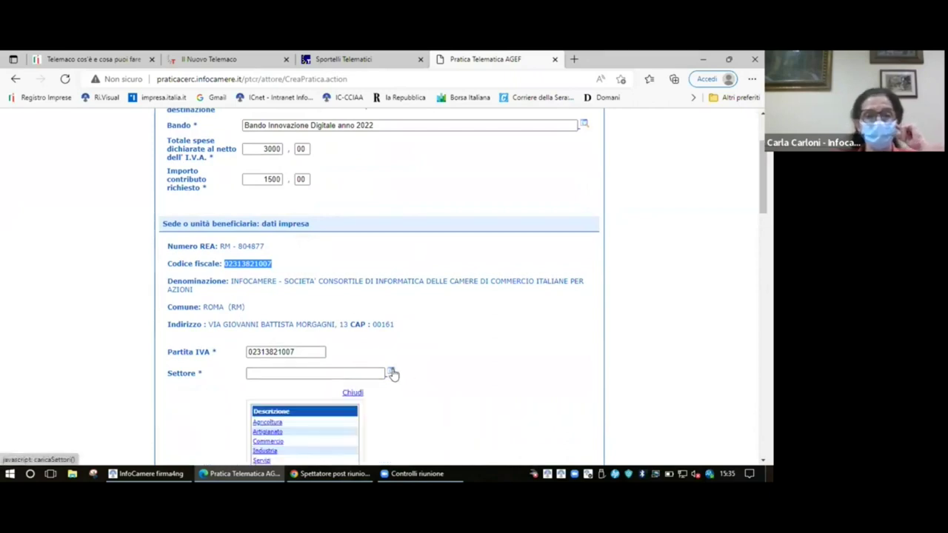
scroll(392, 372, down, 2)
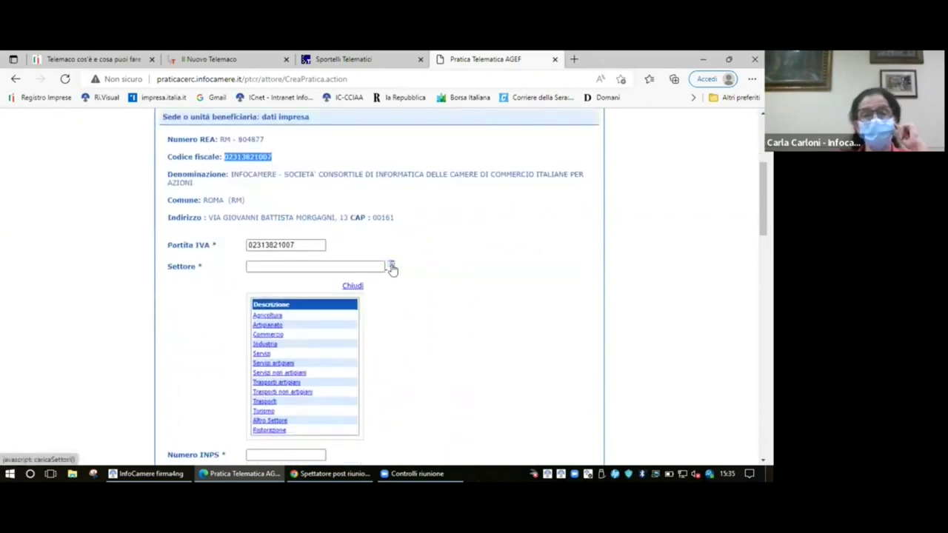
click(271, 337)
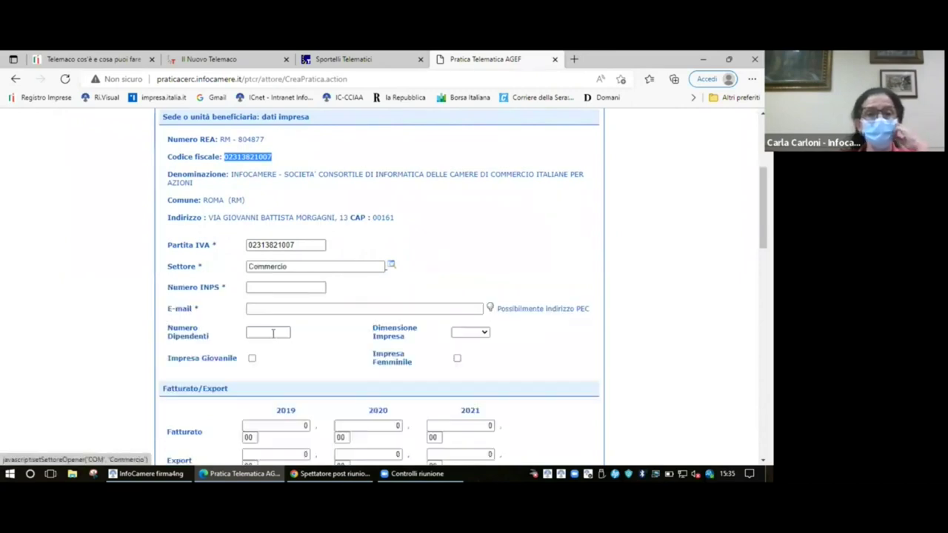
click(250, 288)
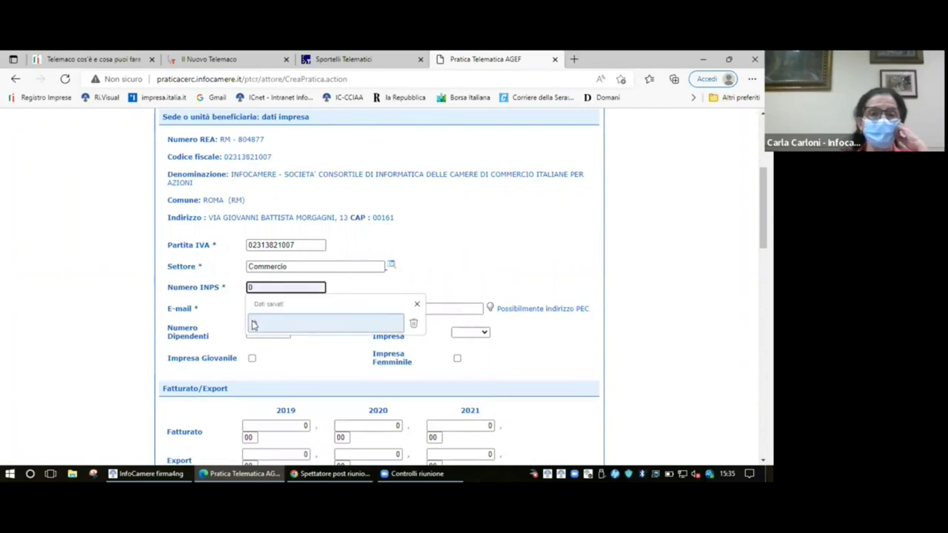
click(254, 323)
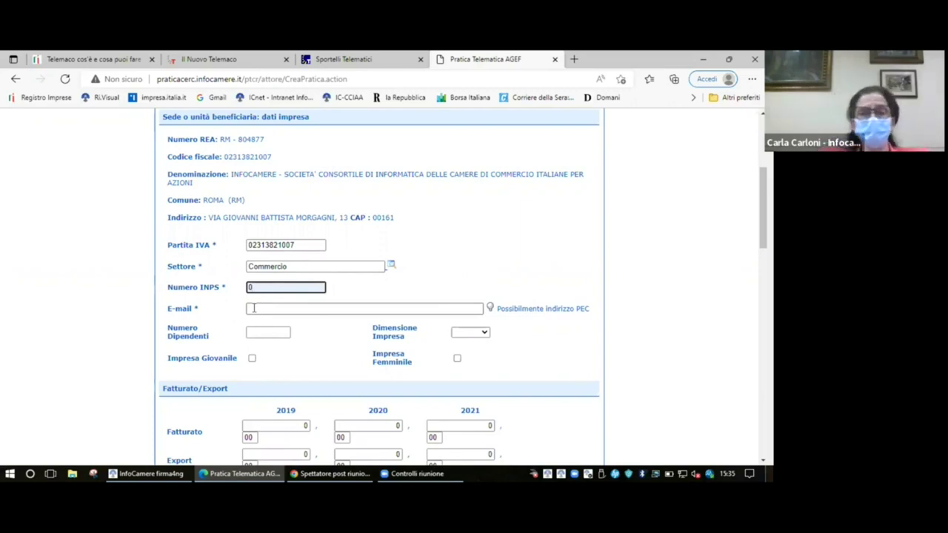
text(carl)
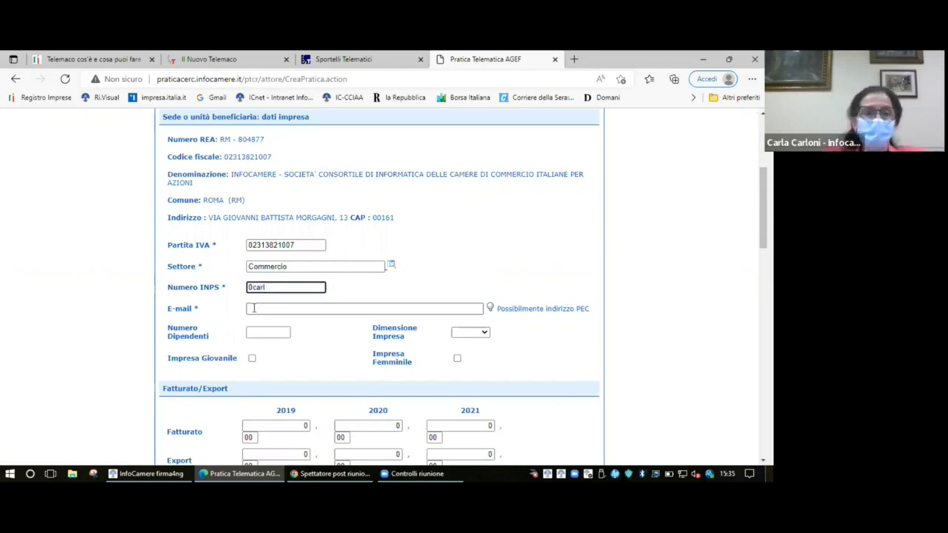
key(BackSpace)
key(BackSpace)
key(BackSpace)
- Enter the company contact's e-mail address and set Dimensione Impresa to Piccola
click(253, 308)
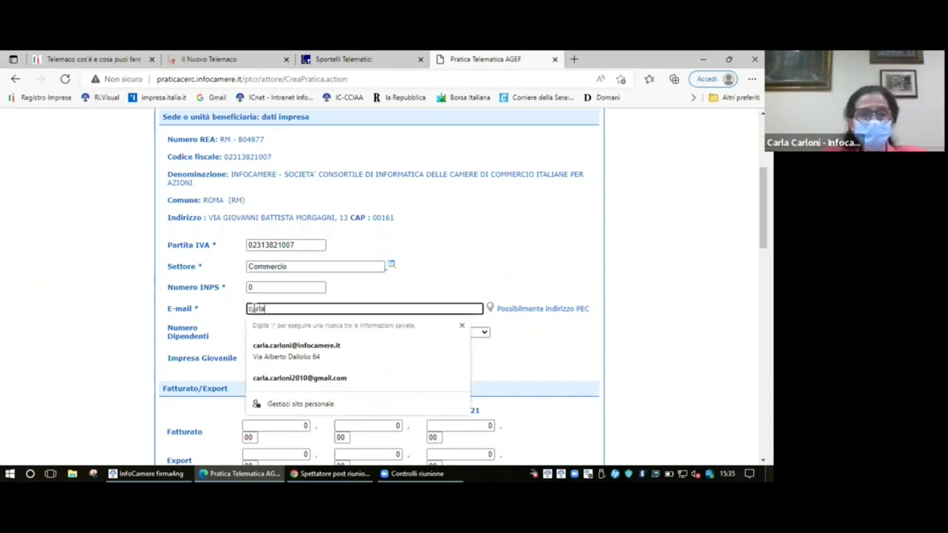
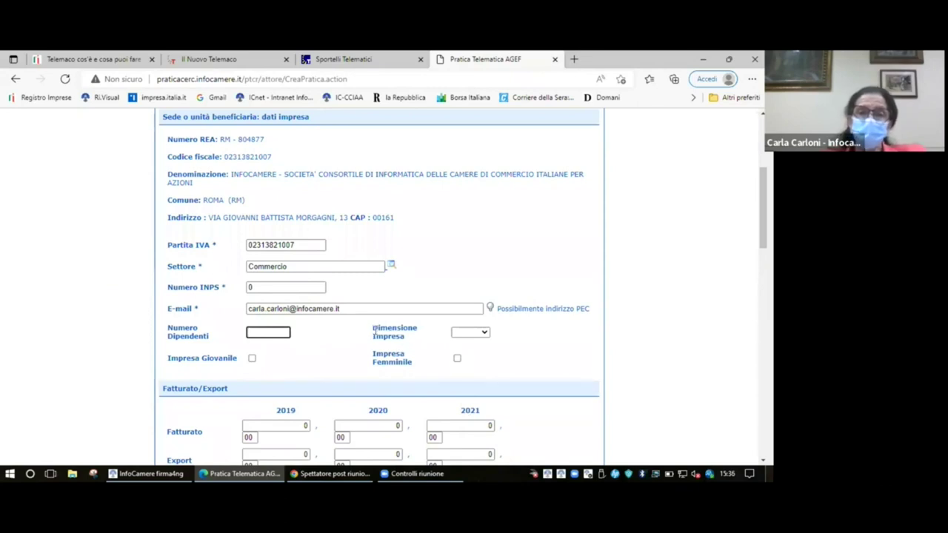
drag(374, 330, 411, 340)
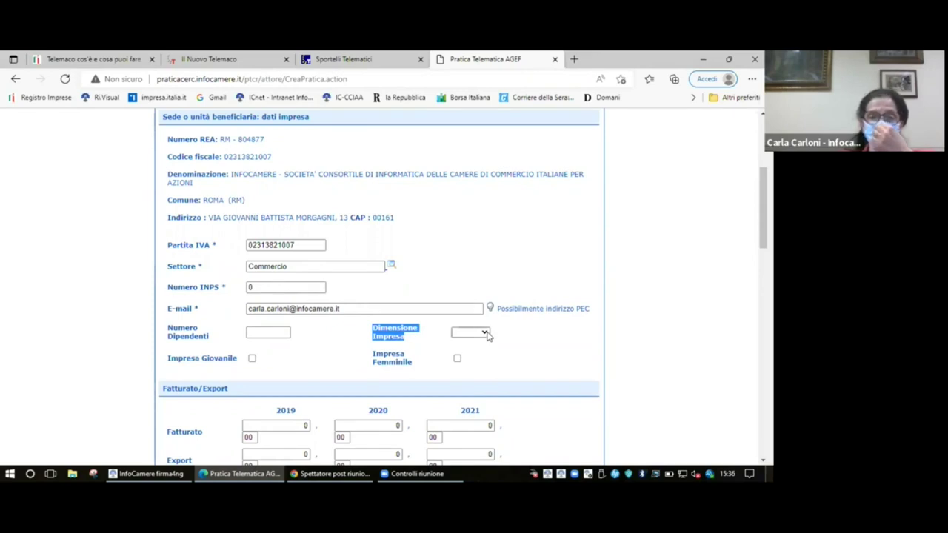
click(487, 335)
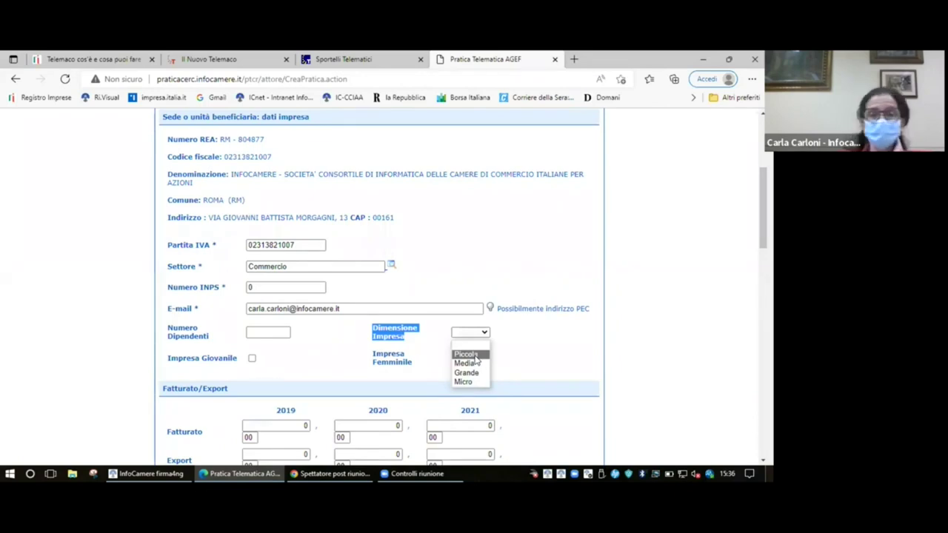
click(474, 355)
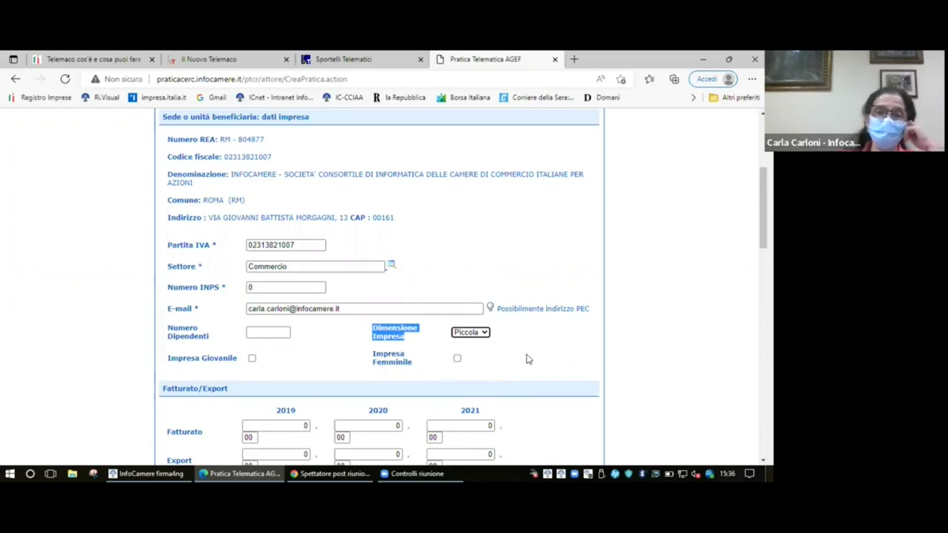
scroll(528, 360, down, 2)
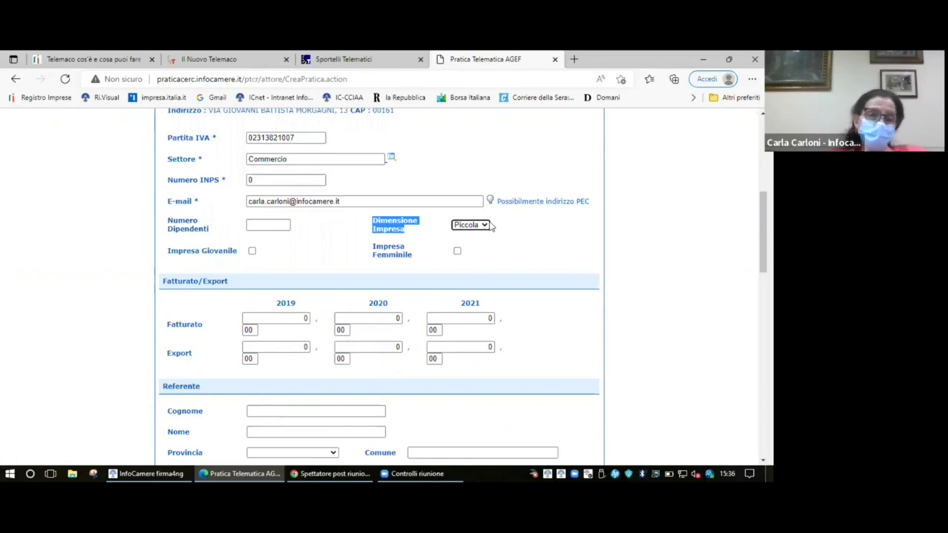
scroll(491, 227, down, 3)
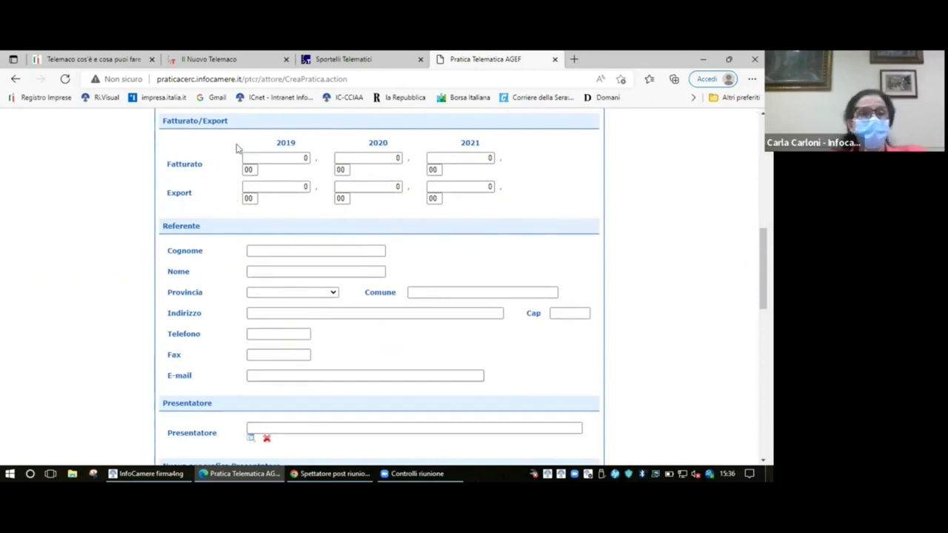
scroll(458, 259, down, 2)
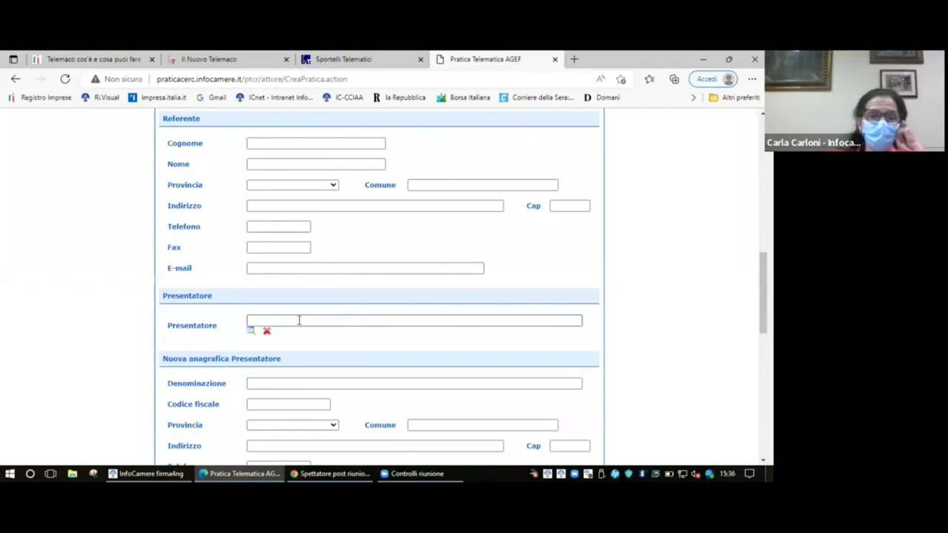
scroll(416, 335, down, 1)
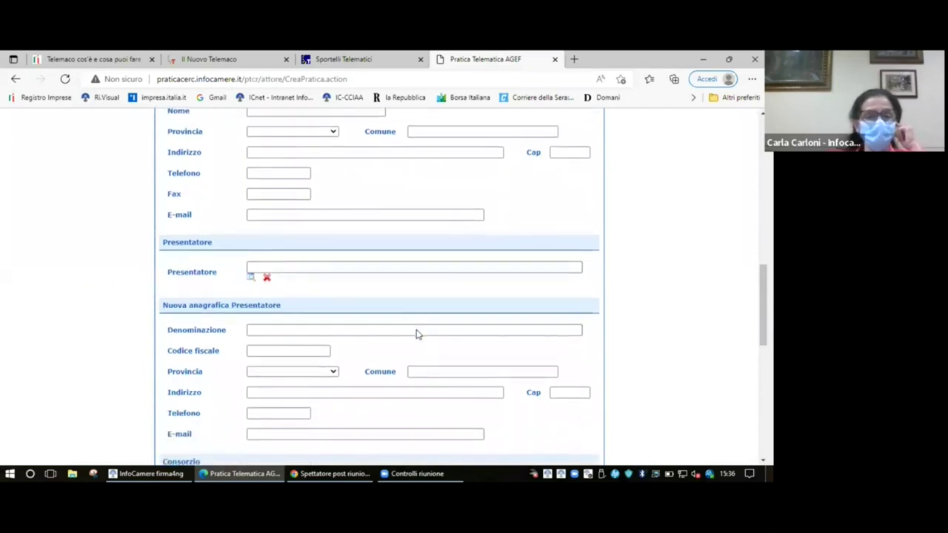
scroll(417, 335, down, 7)
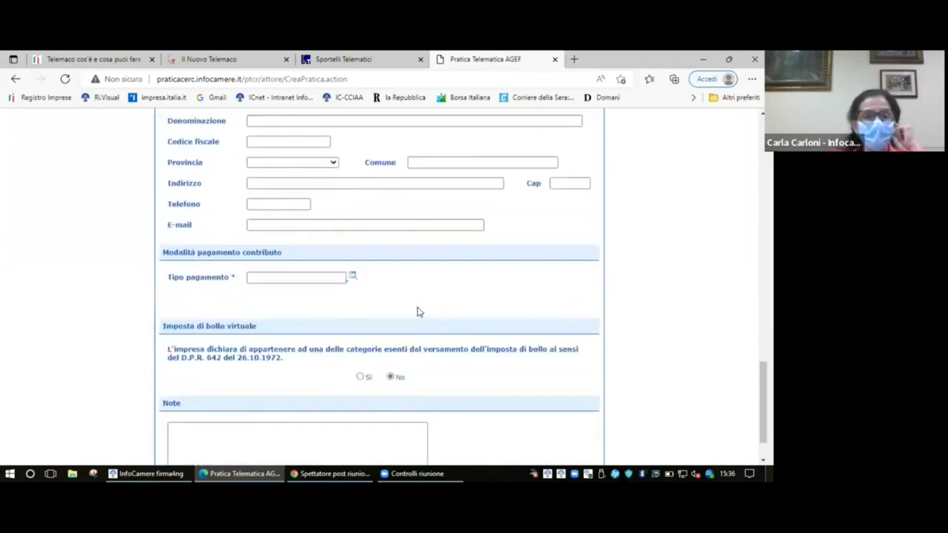
- Set the payment type to Bonifico and fill in the company's saved IBAN
click(353, 278)
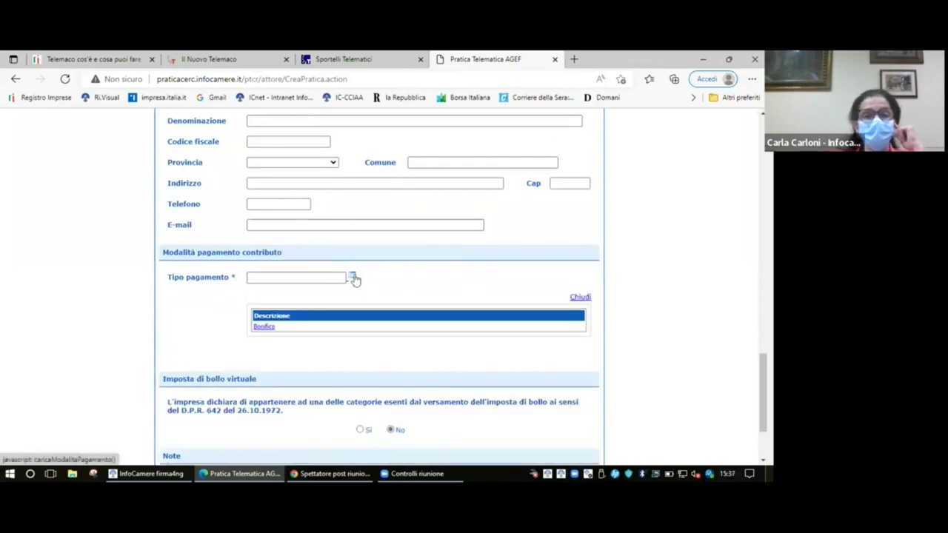
click(260, 328)
click(257, 298)
click(280, 334)
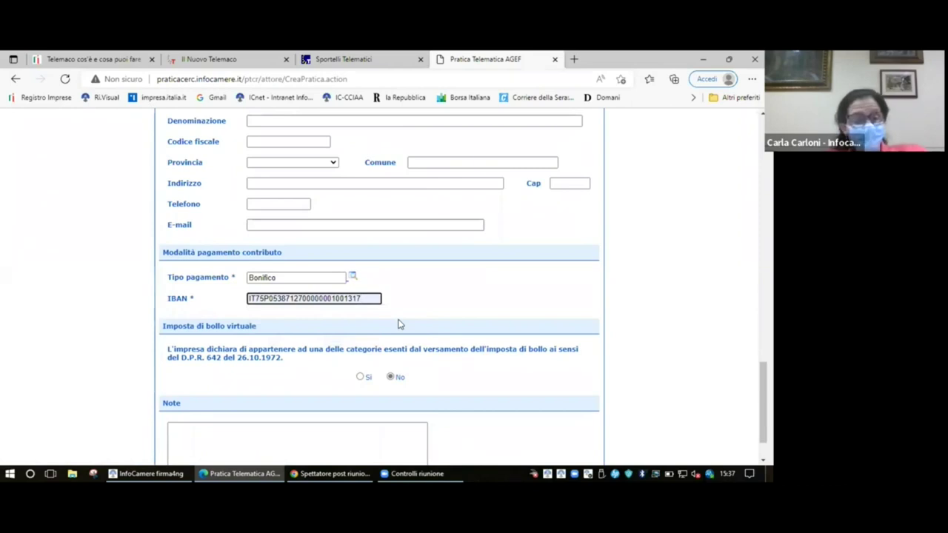
key(Tab)
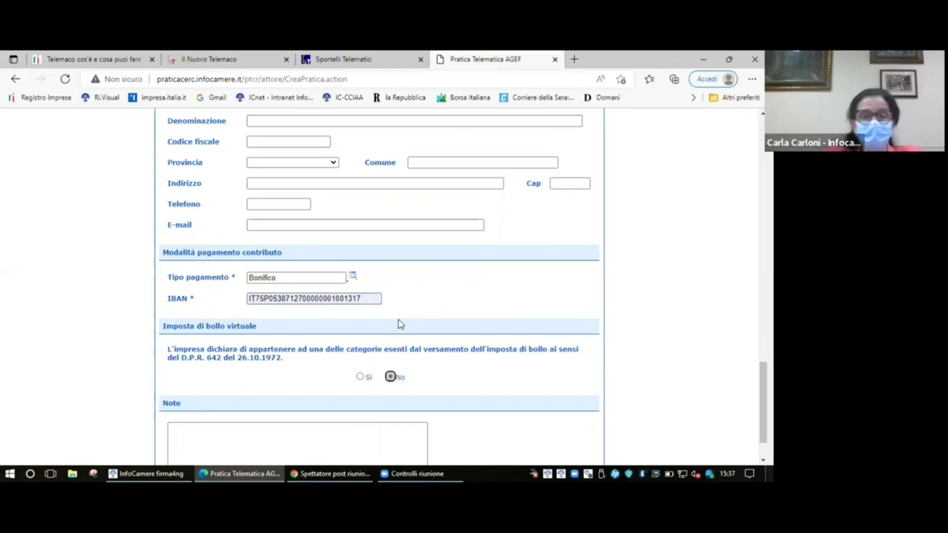
scroll(398, 324, down, 1)
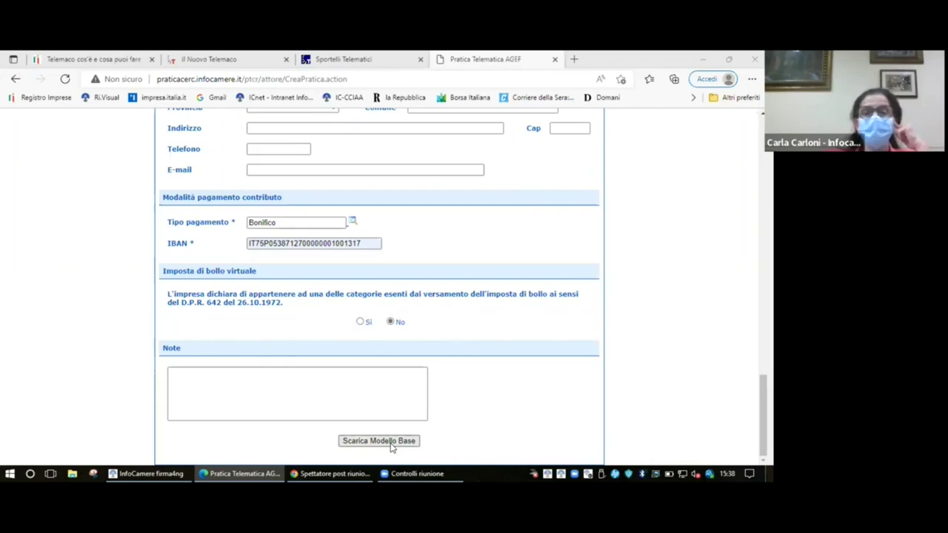
- Download the Modello Base XML, decline Edge's save-data prompt, and minimize the form window
click(392, 443)
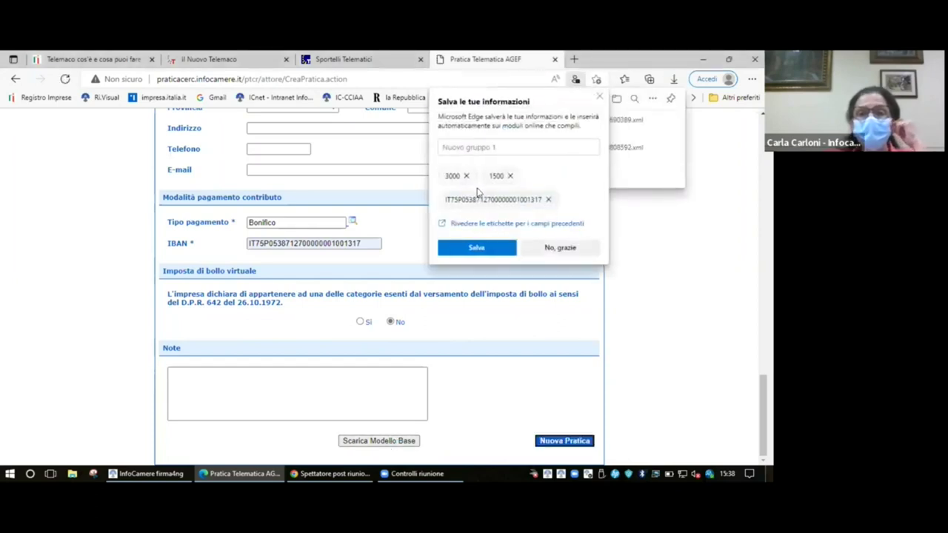
click(560, 248)
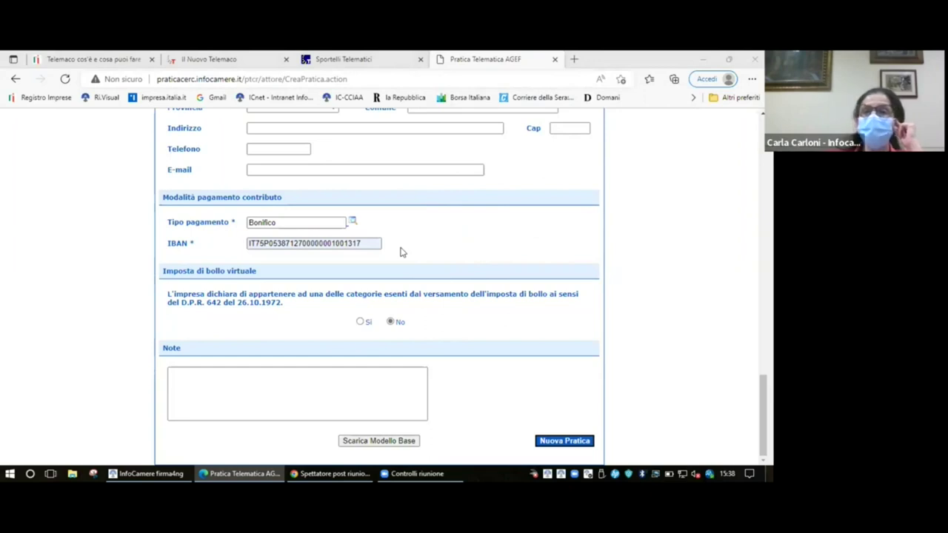
click(703, 58)
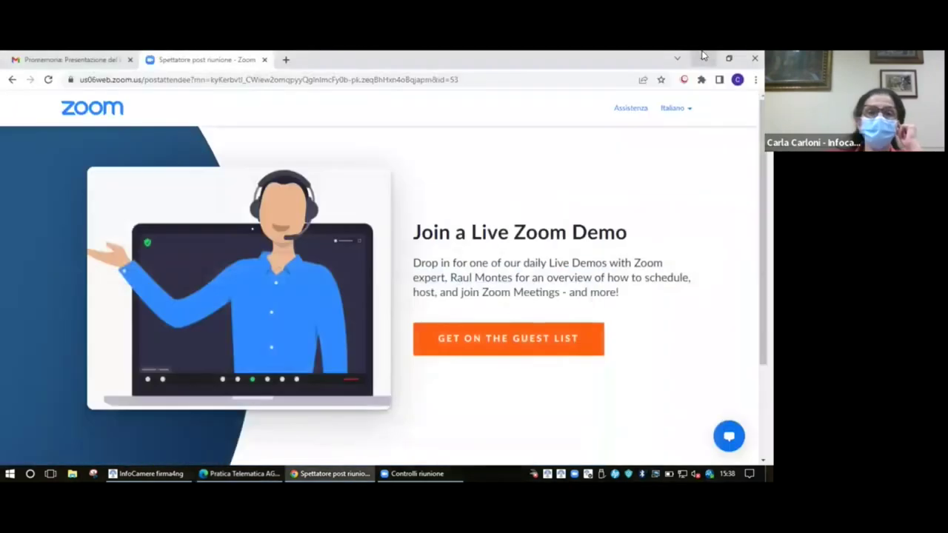
- Locate the Mbase_AGEF_RM XML base model in the Download folder, then minimize Explorer
click(701, 57)
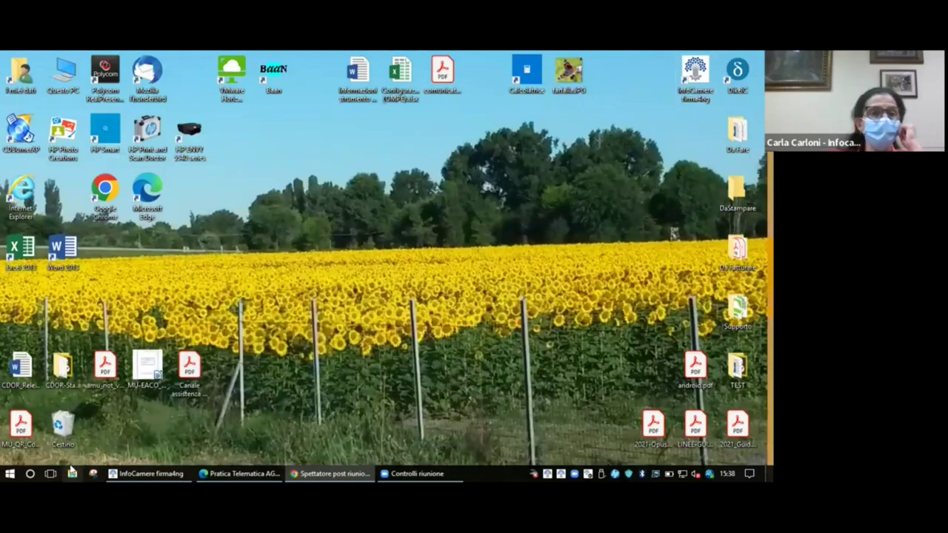
click(72, 472)
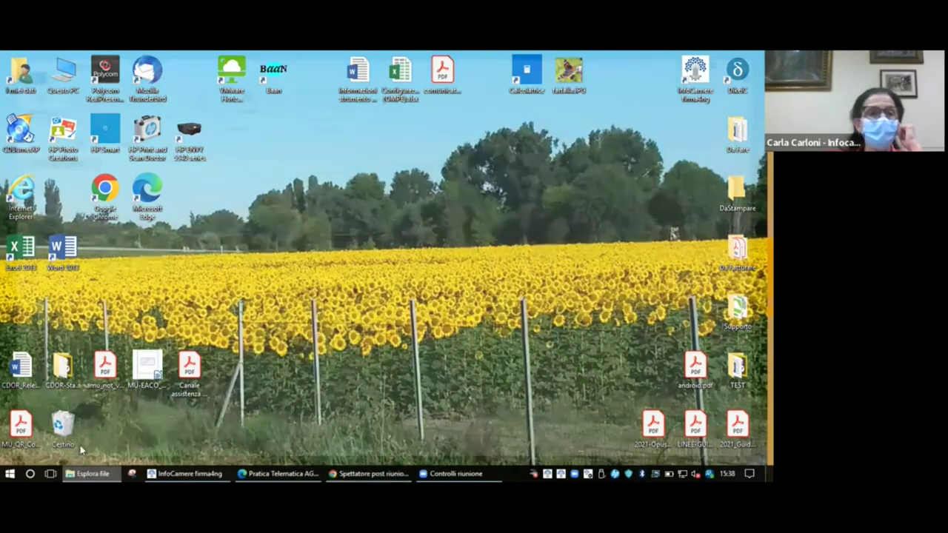
click(46, 179)
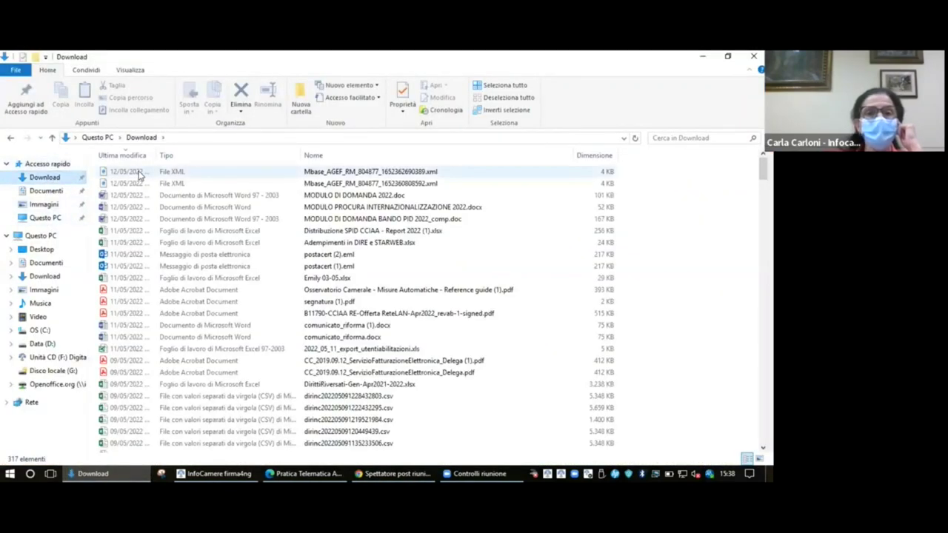
click(370, 172)
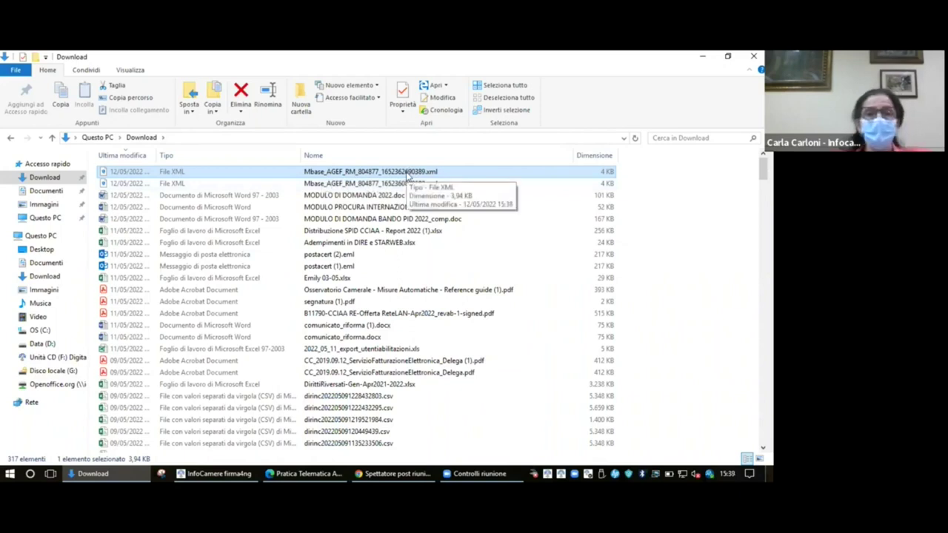
click(703, 57)
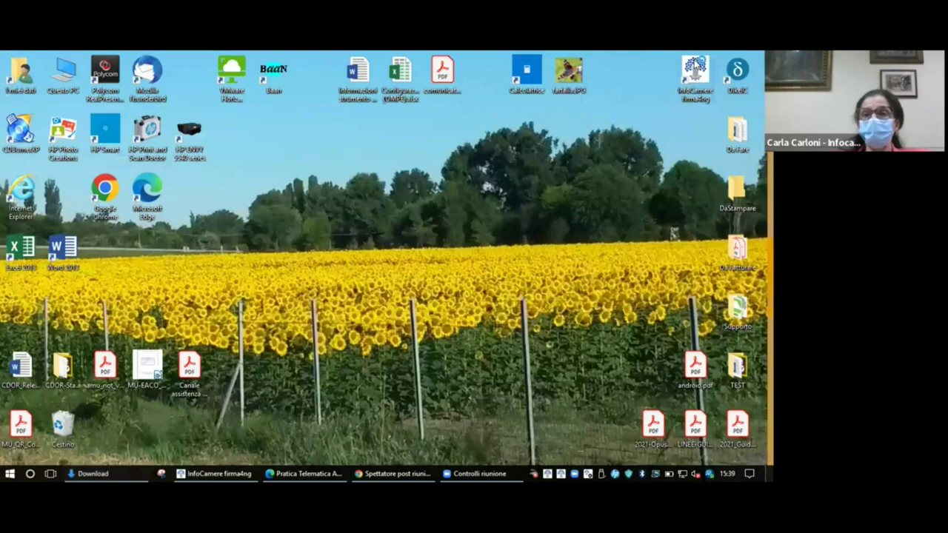
- Launch firma4ng Firma and open Mbase_AGEF_RM_804877_1652362690389.xml from Download
double_click(695, 68)
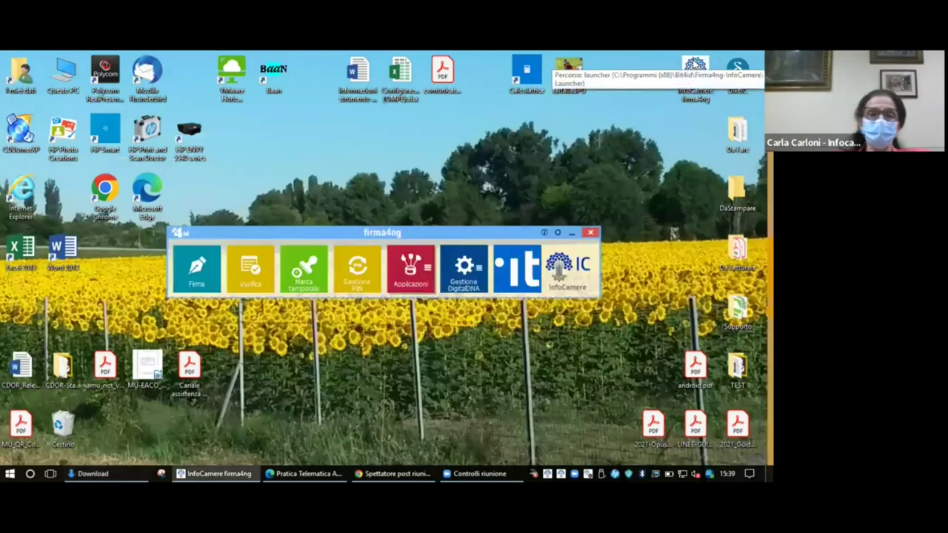
click(197, 272)
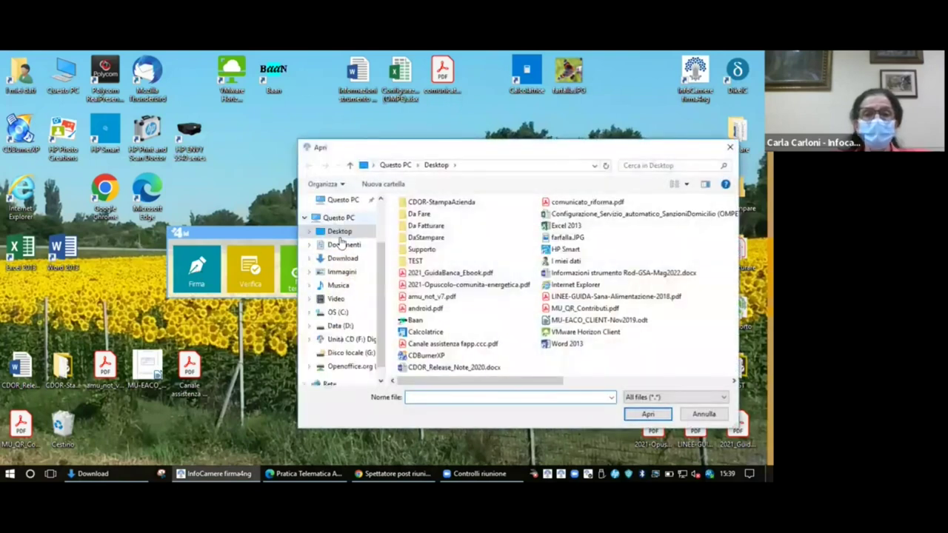
click(343, 258)
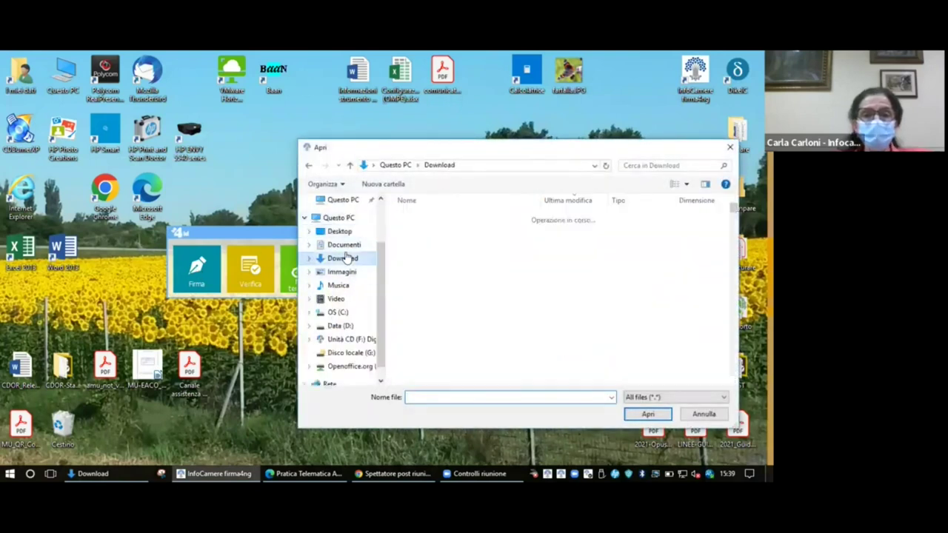
click(463, 216)
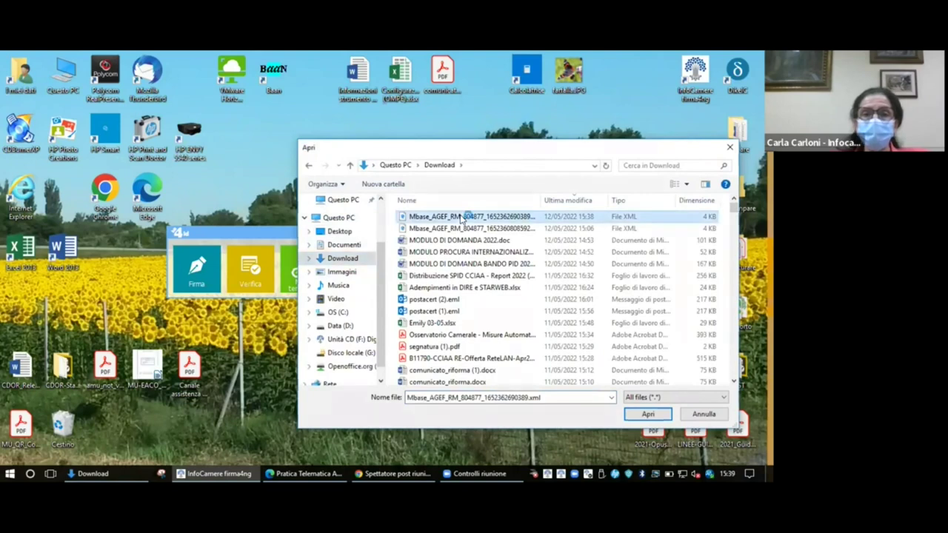
double_click(463, 216)
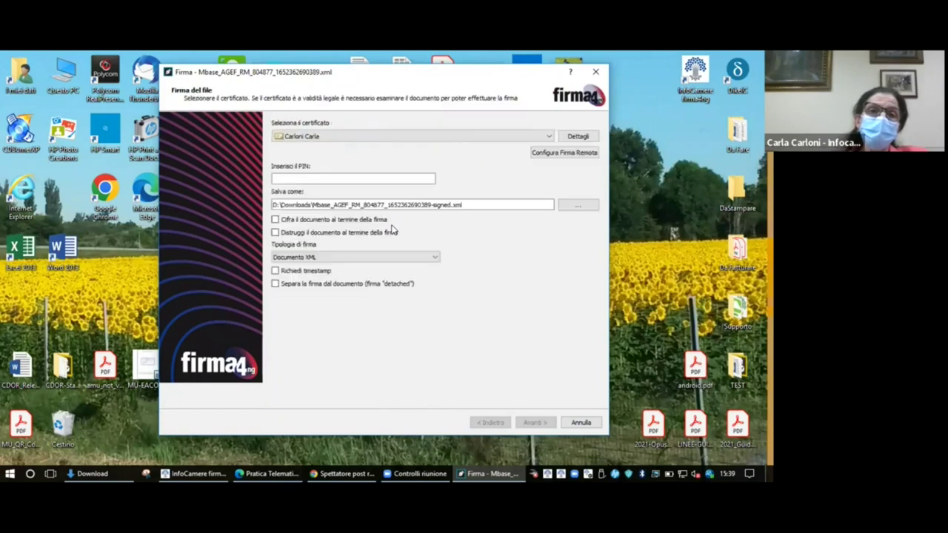
- Enter the signing PIN and choose the Busta crittografica P7M (CAdES-Bes) signature type
click(296, 179)
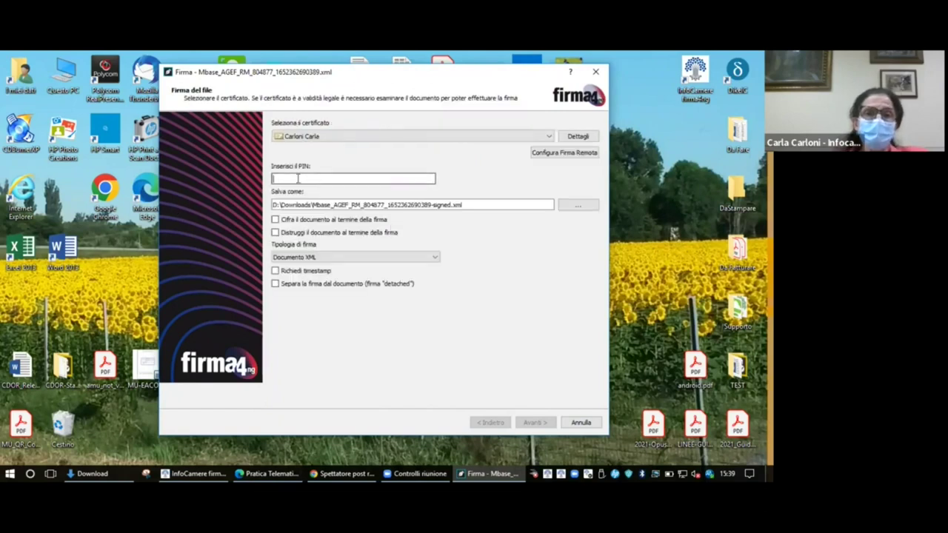
text(••)
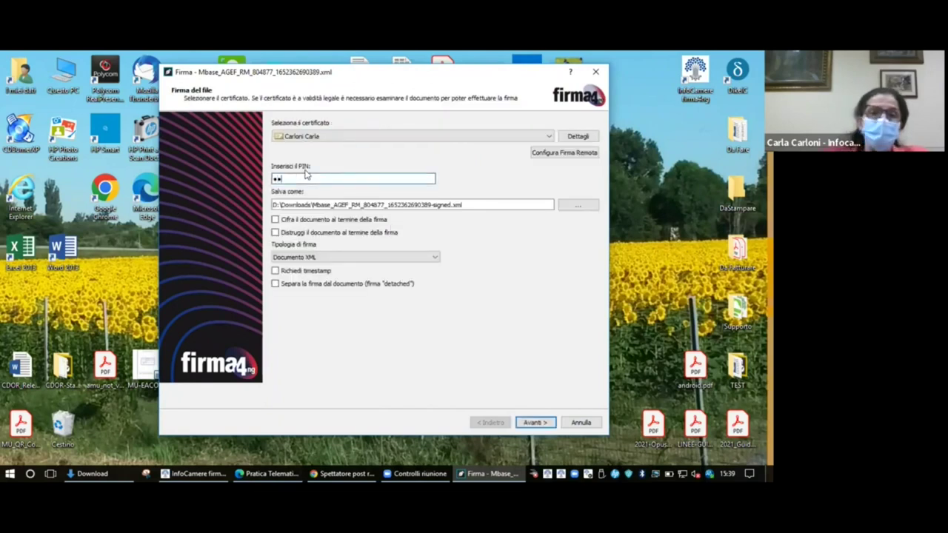
key(BackSpace)
key(BackSpace)
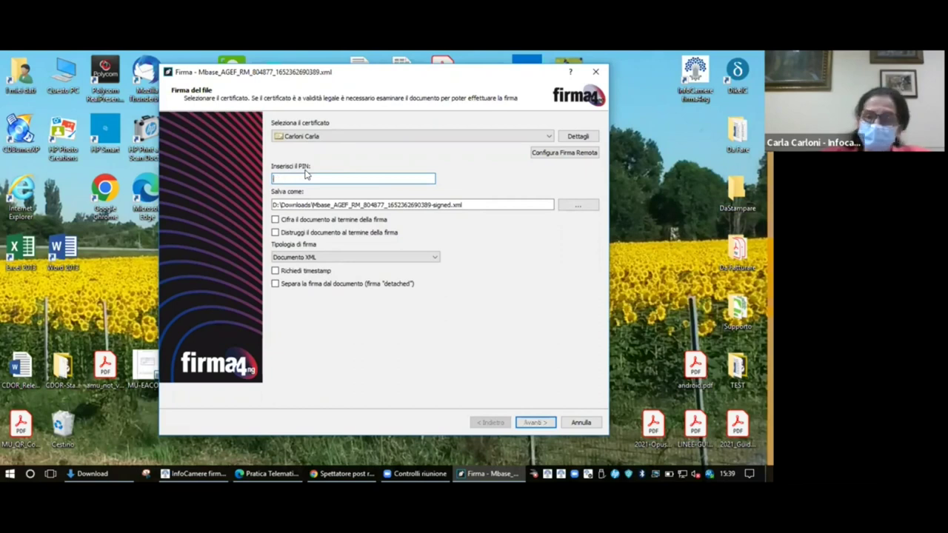
text(••)
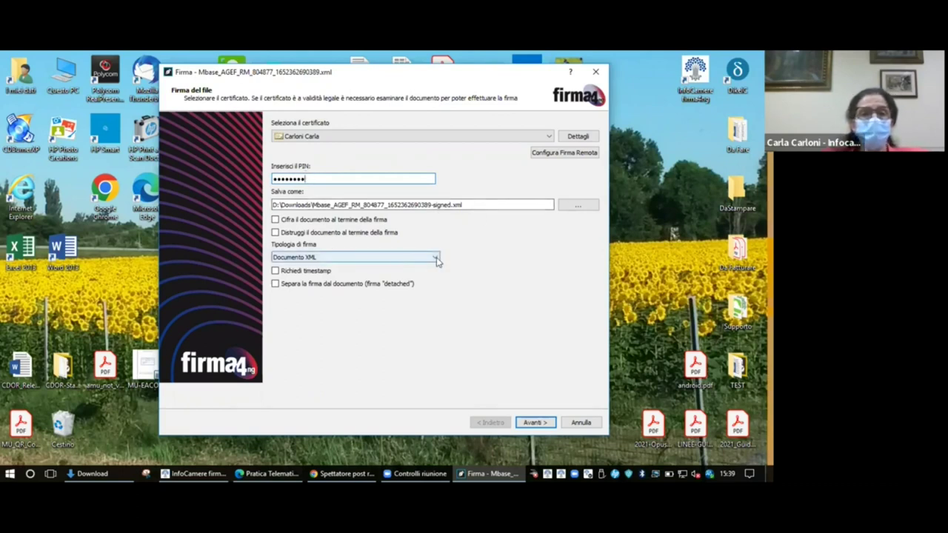
click(437, 259)
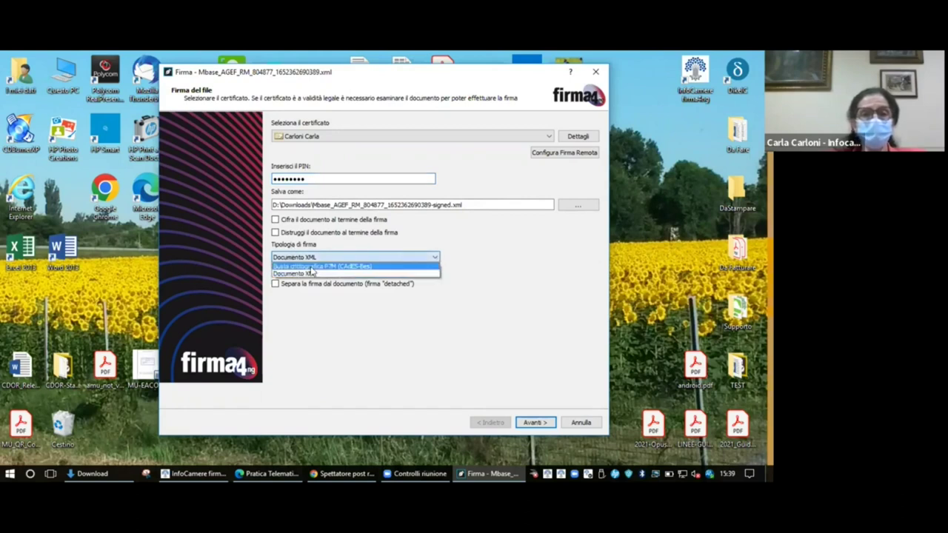
click(311, 269)
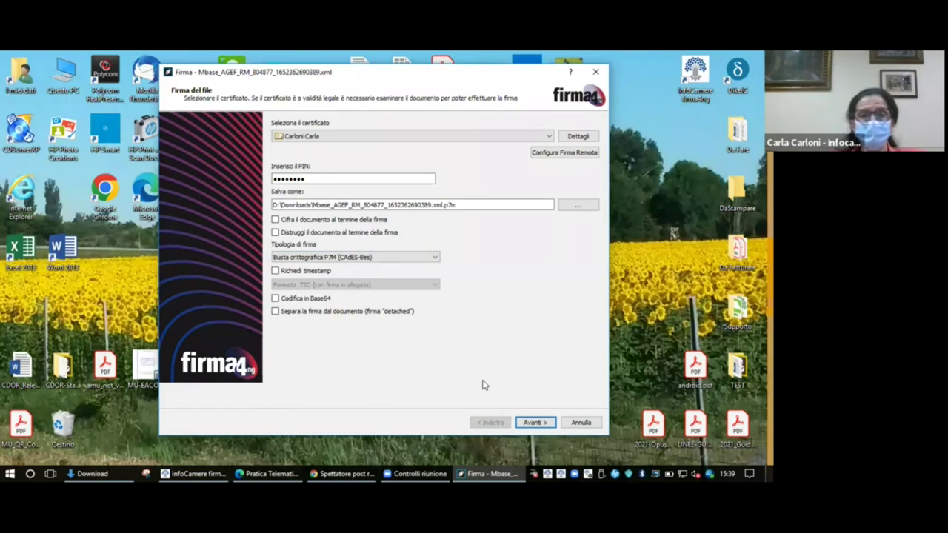
click(541, 426)
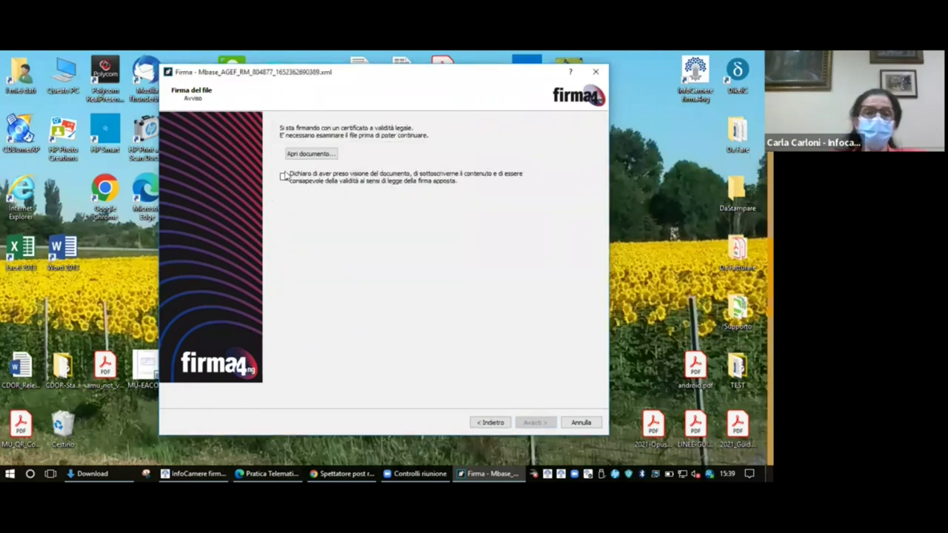
- Tick the review declaration and sign the base model as Mbase_AGEF_RM_804877_1652362690389.xml.p7m, then close the wizard
click(284, 177)
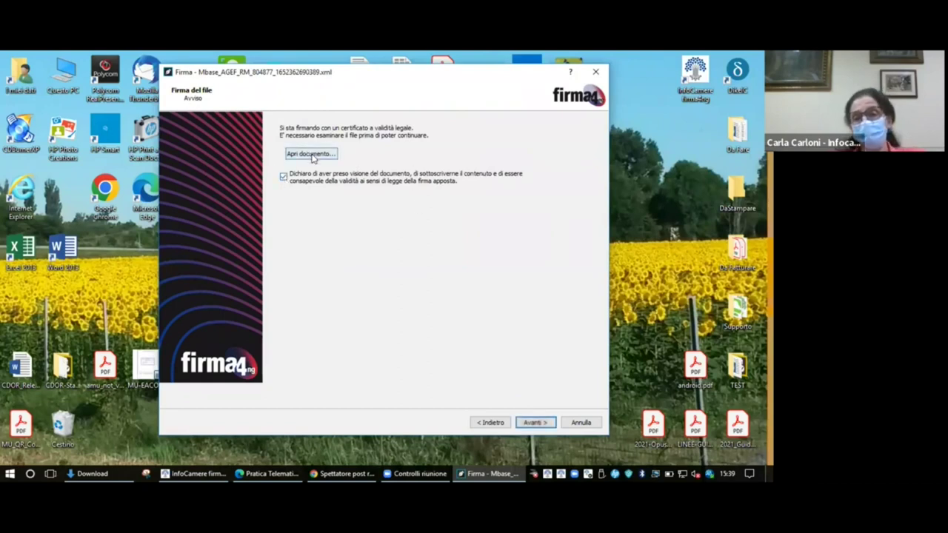
click(535, 422)
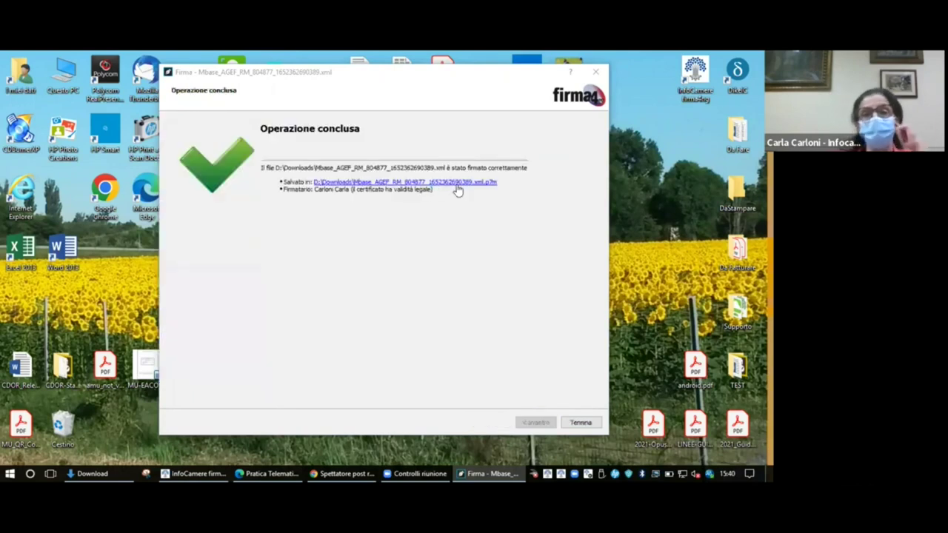
click(462, 184)
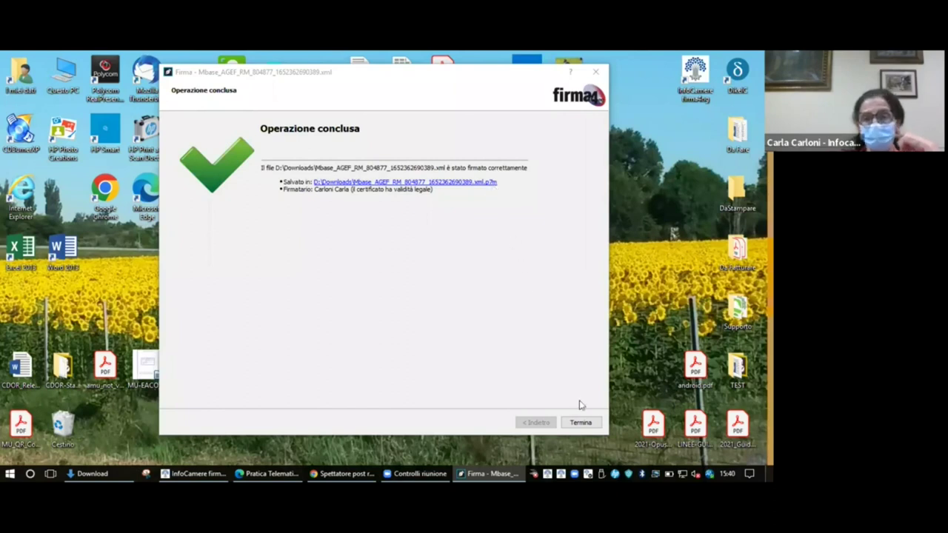
click(581, 423)
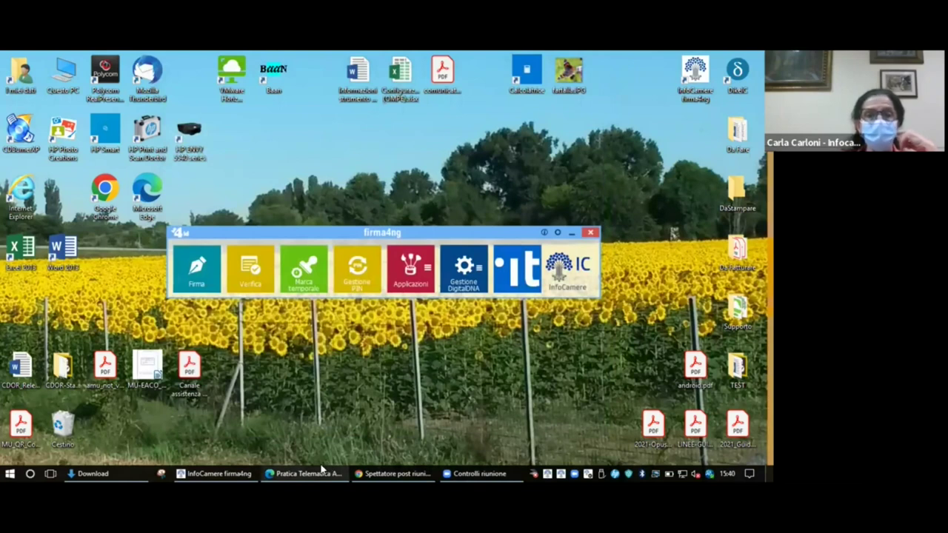
- Start a Nuova Pratica, upload the signed .xml.p7m base model, and create the CCIAA di PARMA pratica
click(323, 471)
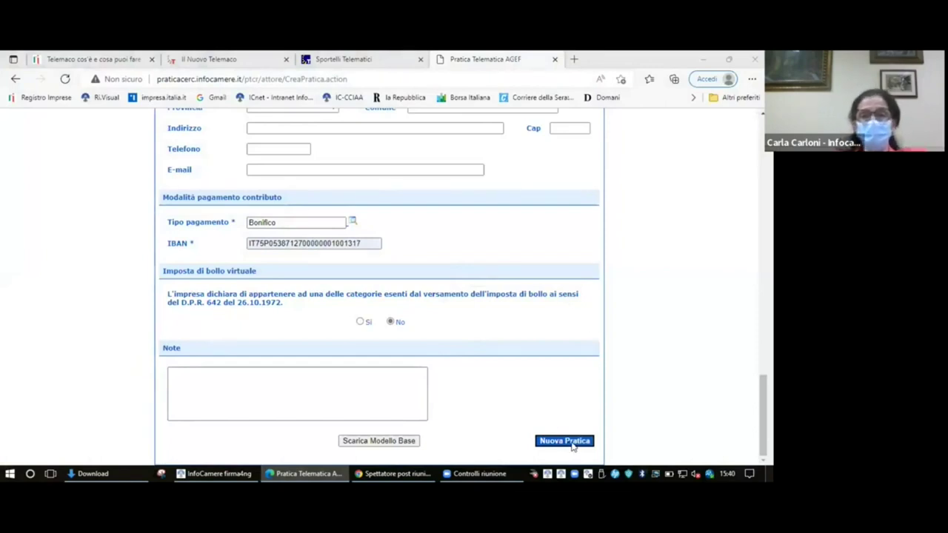
click(571, 445)
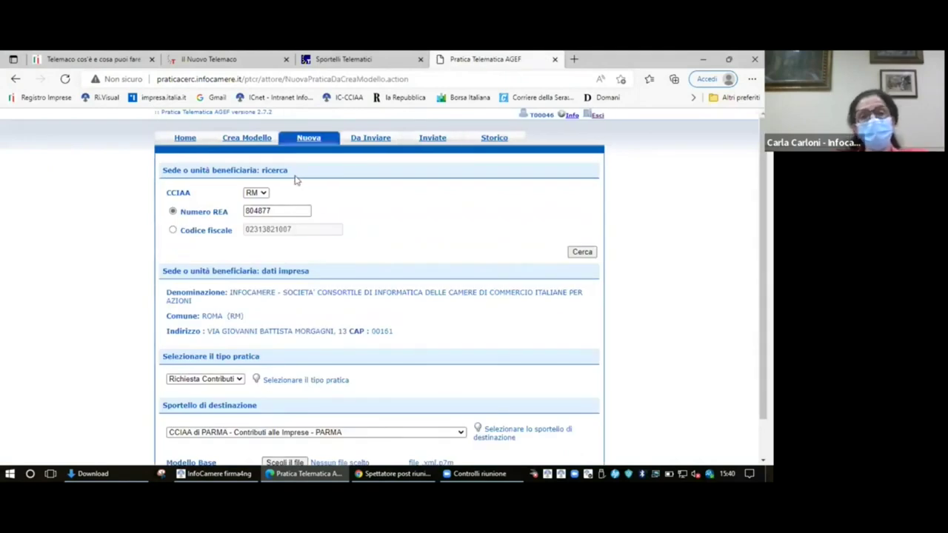
scroll(294, 190, down, 1)
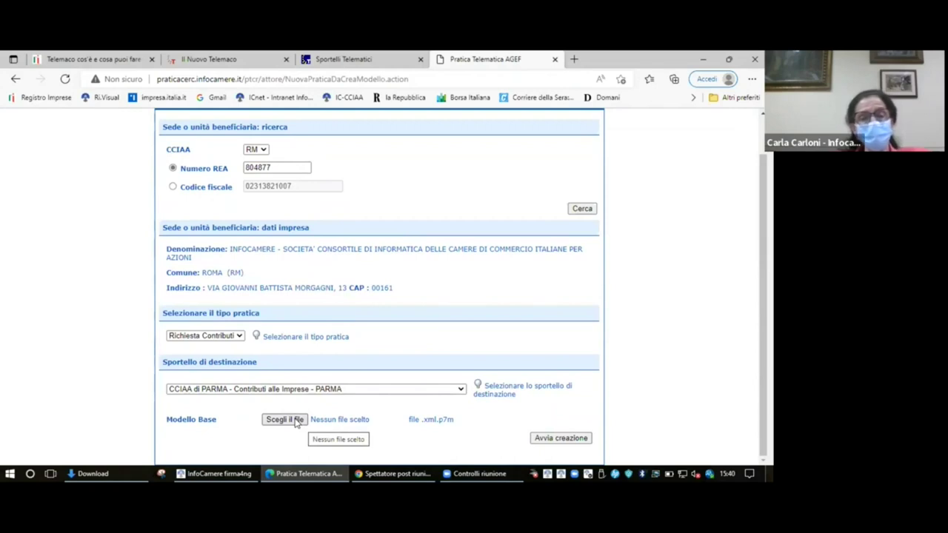
click(296, 420)
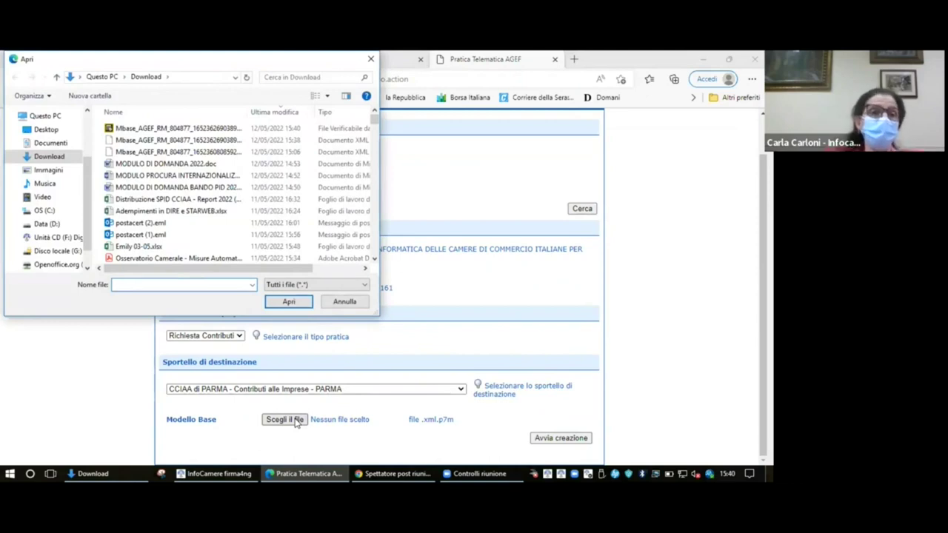
click(188, 130)
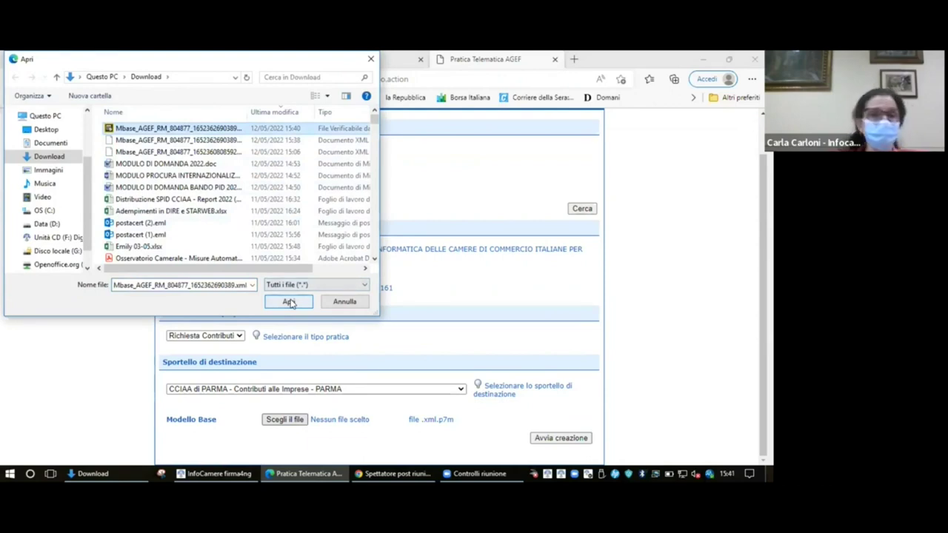
click(289, 302)
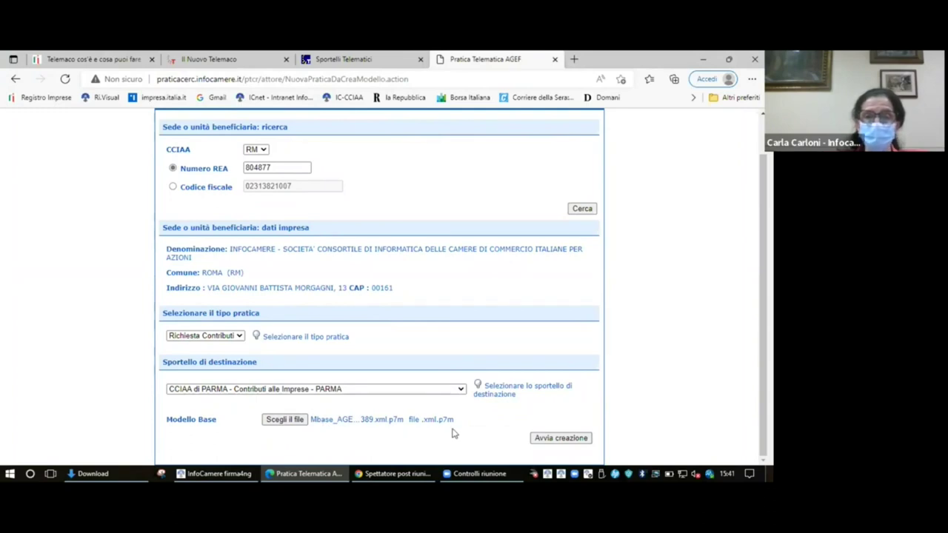
click(561, 438)
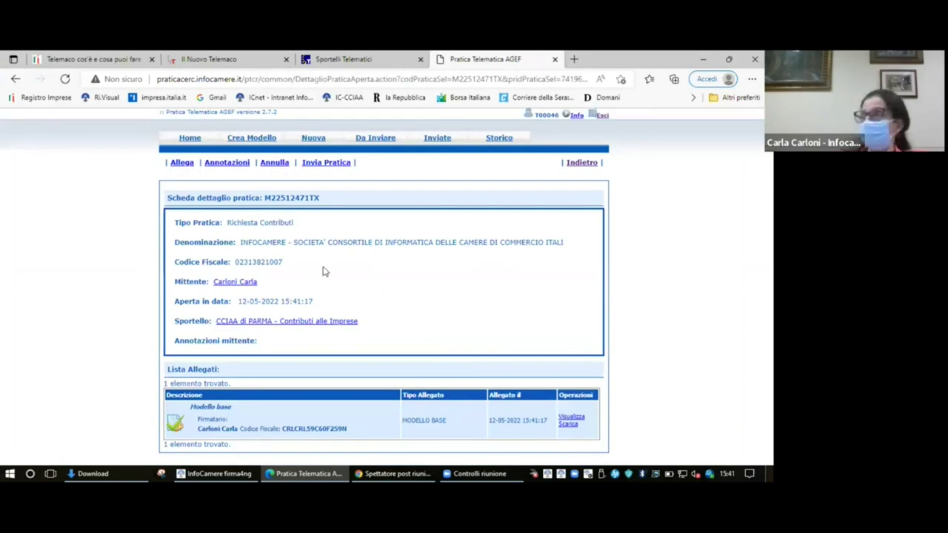
- Begin a new attachment and browse to the Desktop > TEST > AGEF > PR-Maggio2022 folder
click(184, 163)
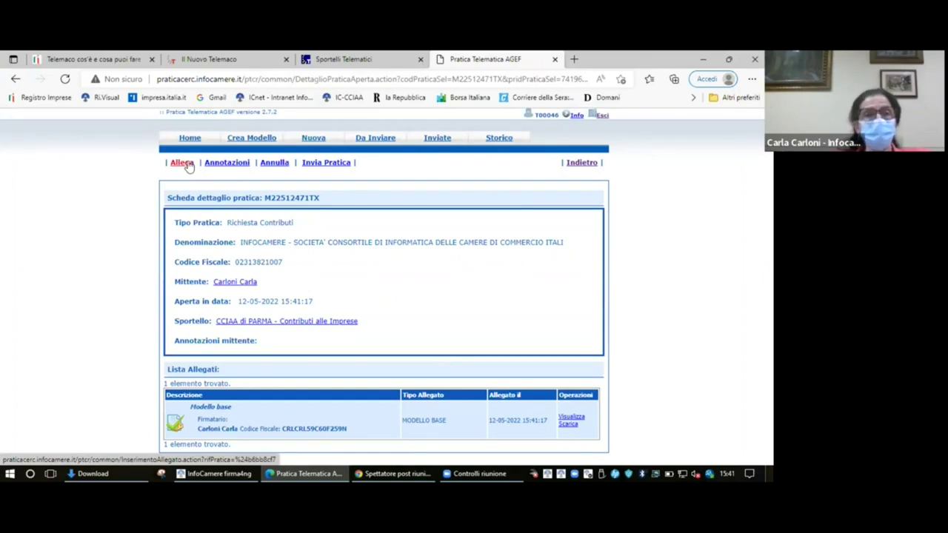
click(275, 203)
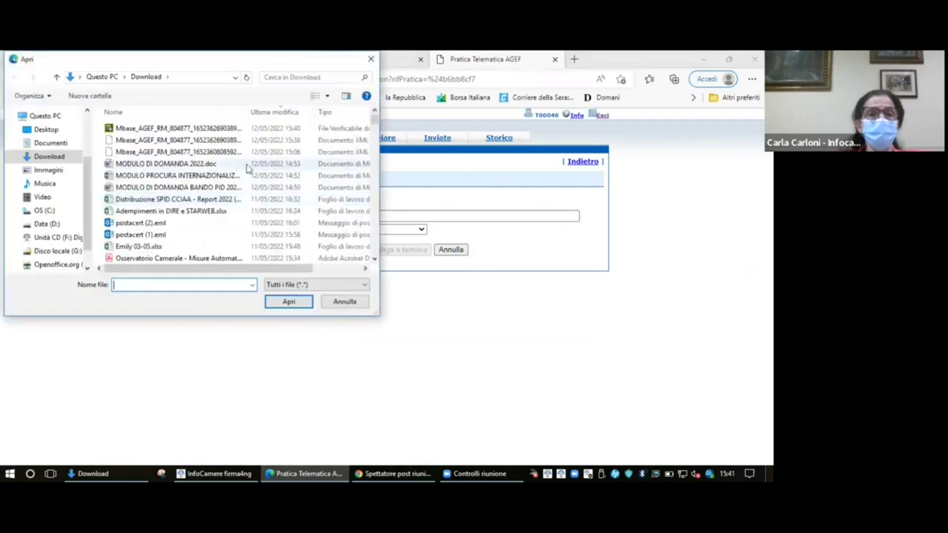
click(343, 301)
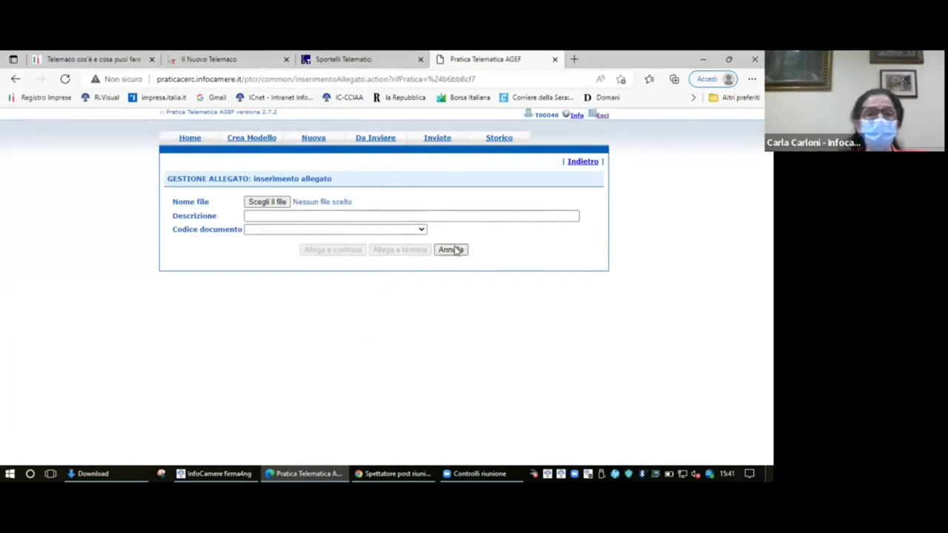
click(591, 163)
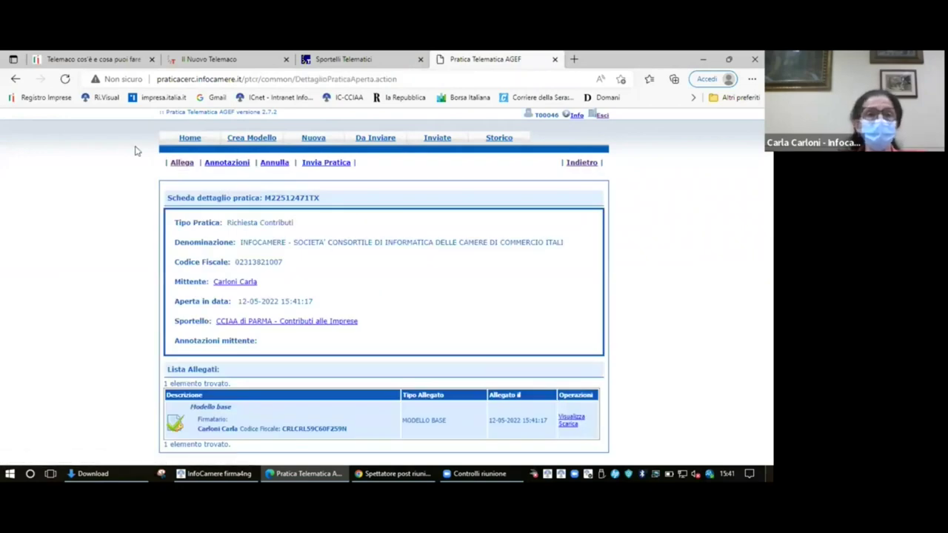
click(183, 163)
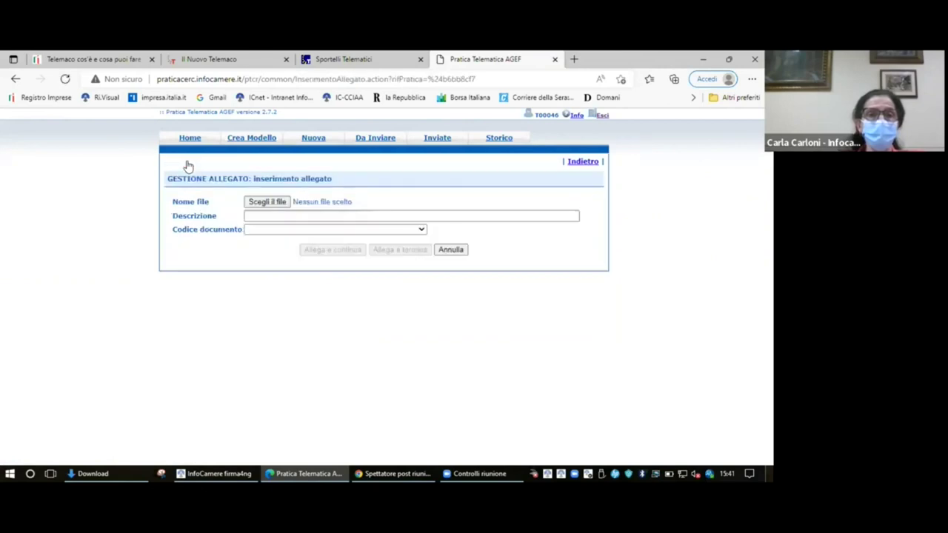
click(279, 205)
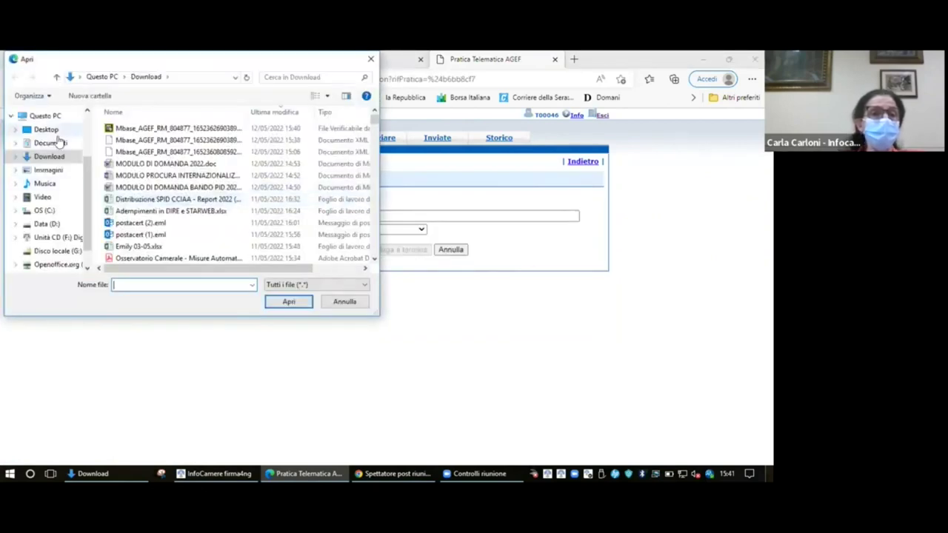
click(55, 132)
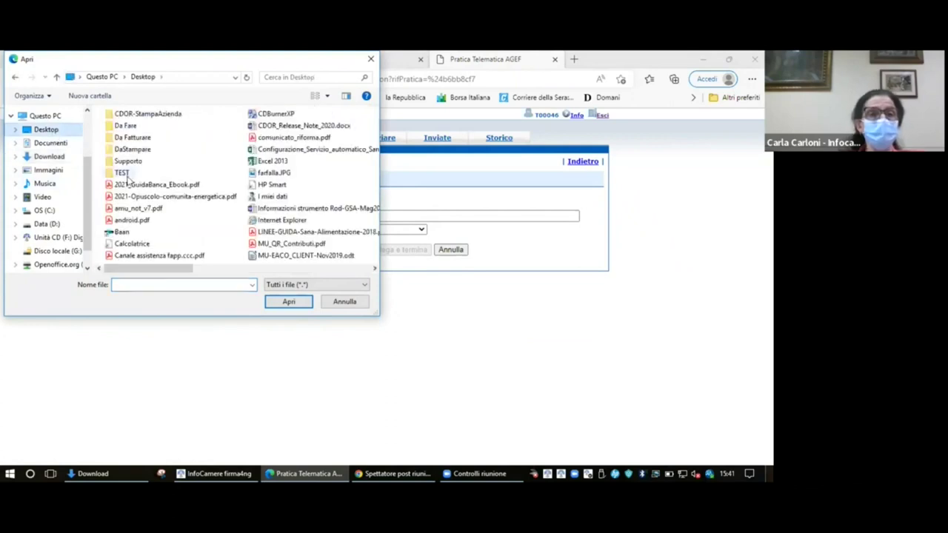
double_click(123, 175)
double_click(123, 152)
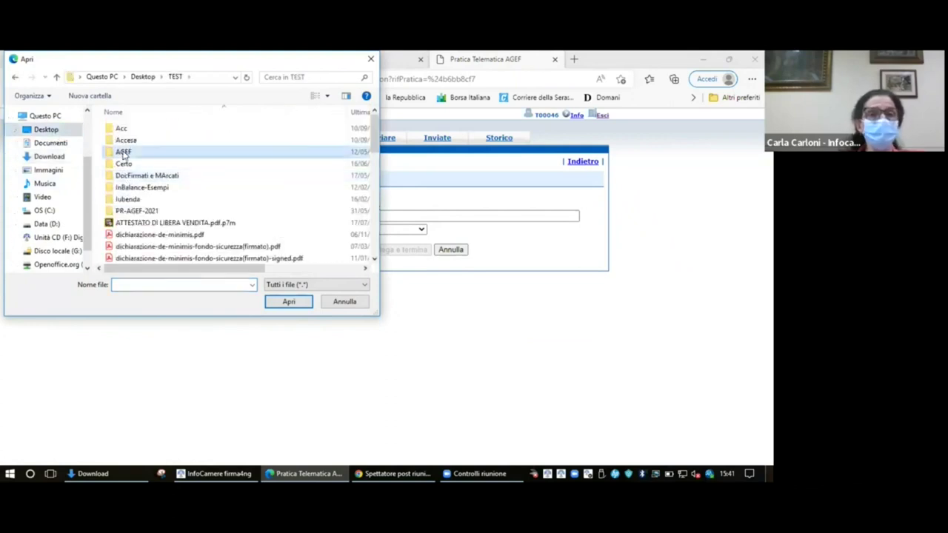
double_click(134, 115)
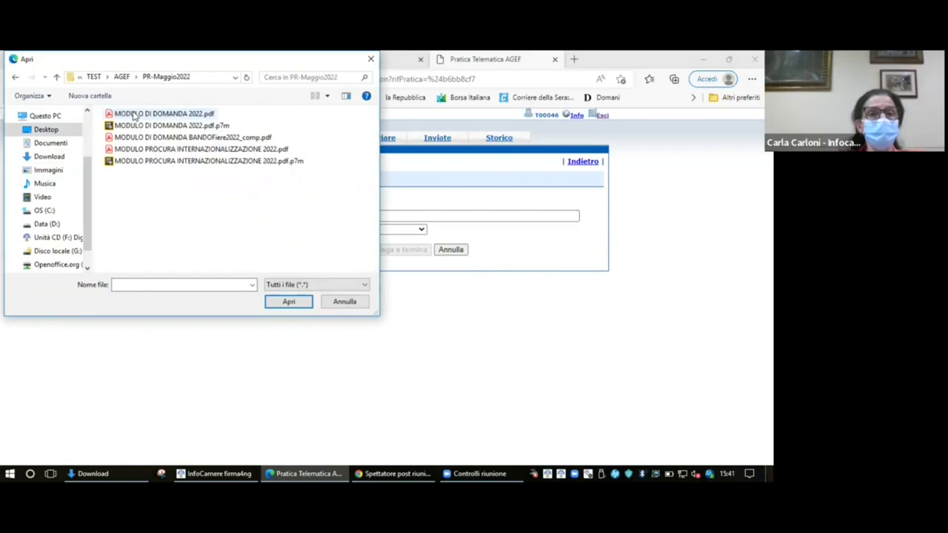
- Choose MODULO DI DOMANDA 2022.pdf.p7m and code it M01 - MODULO DOMANDA CONTRIBUTO
click(179, 127)
click(288, 302)
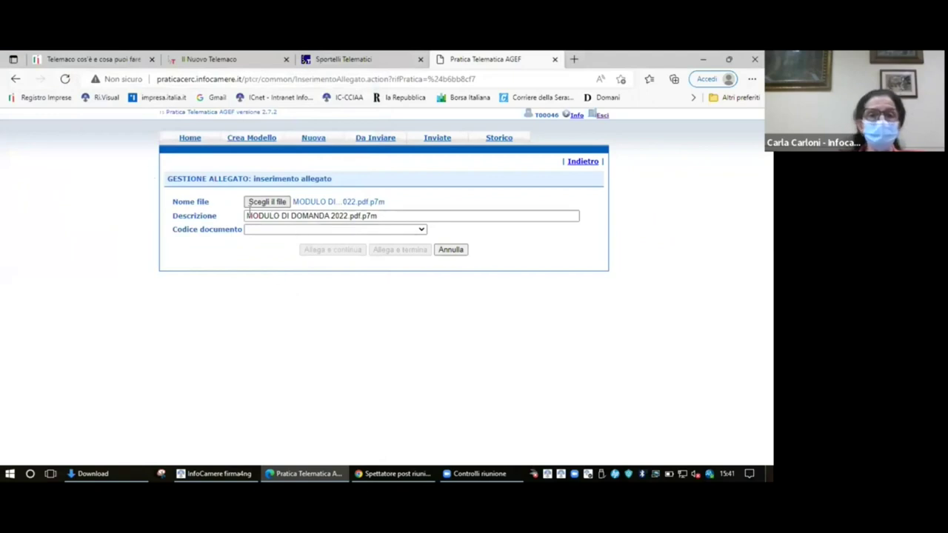
click(421, 230)
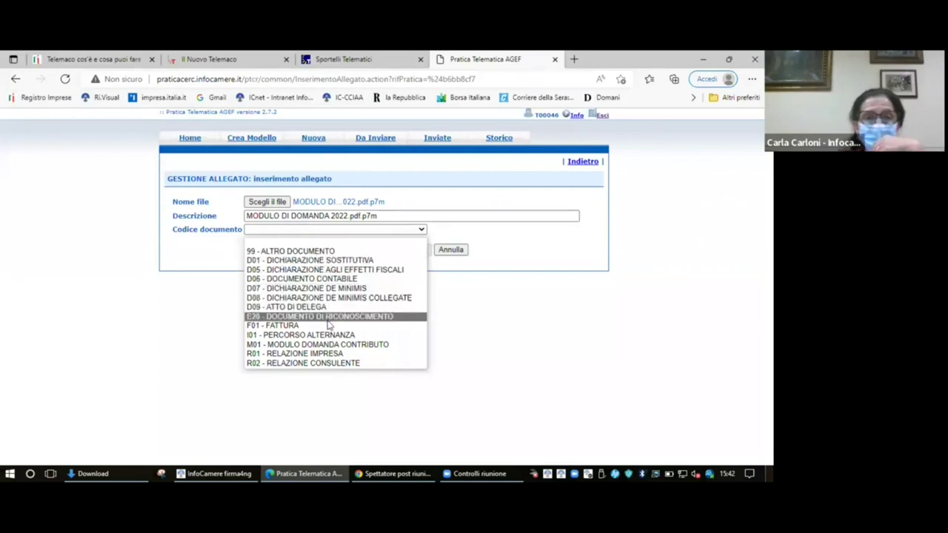
click(329, 346)
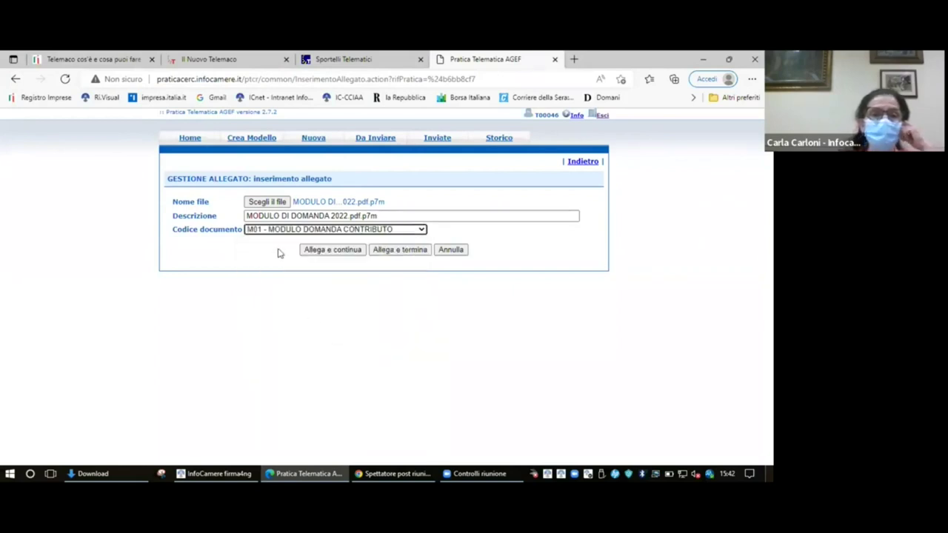
- Attach the application form, then attach MODULO PROCURA INTERNAZIONALIZZAZIONE 2022.pdf.p7m coded 99 - ALTRO DOCUMENTO
click(337, 252)
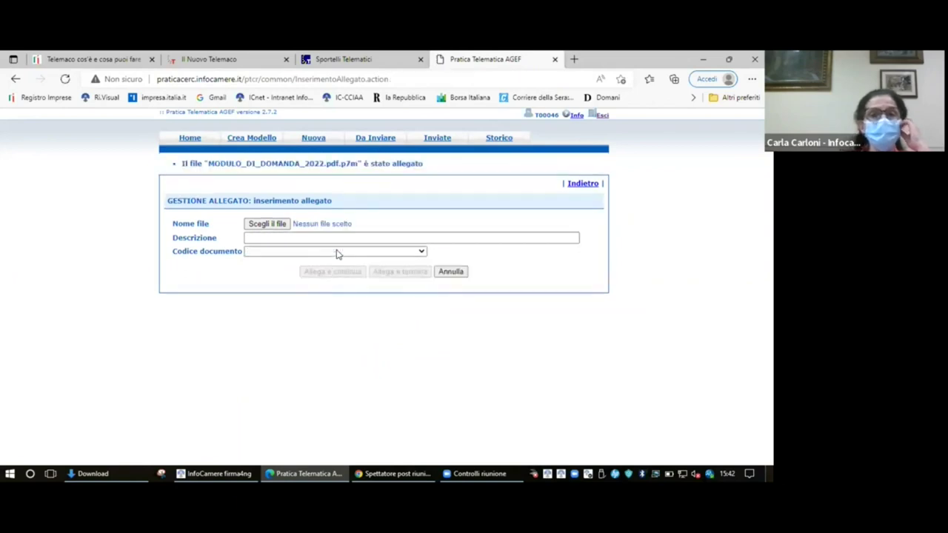
click(271, 225)
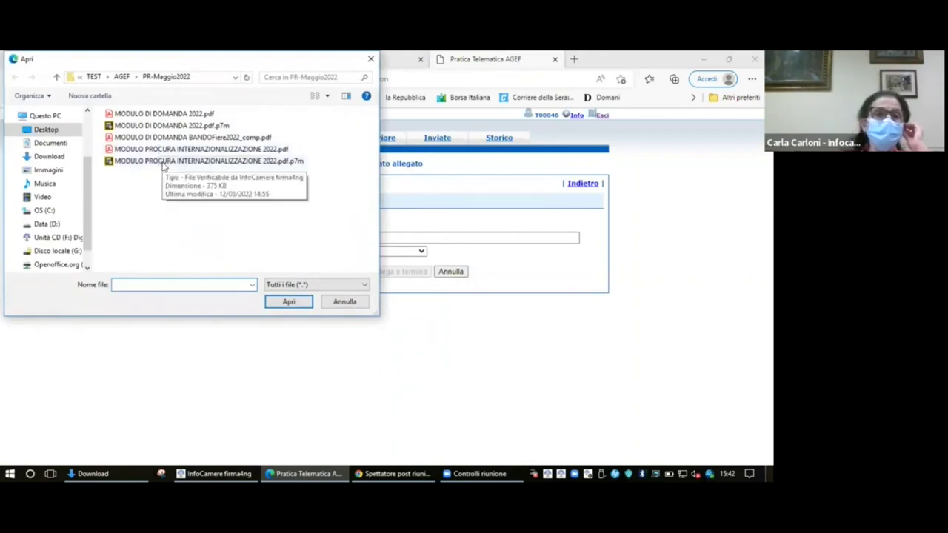
click(165, 162)
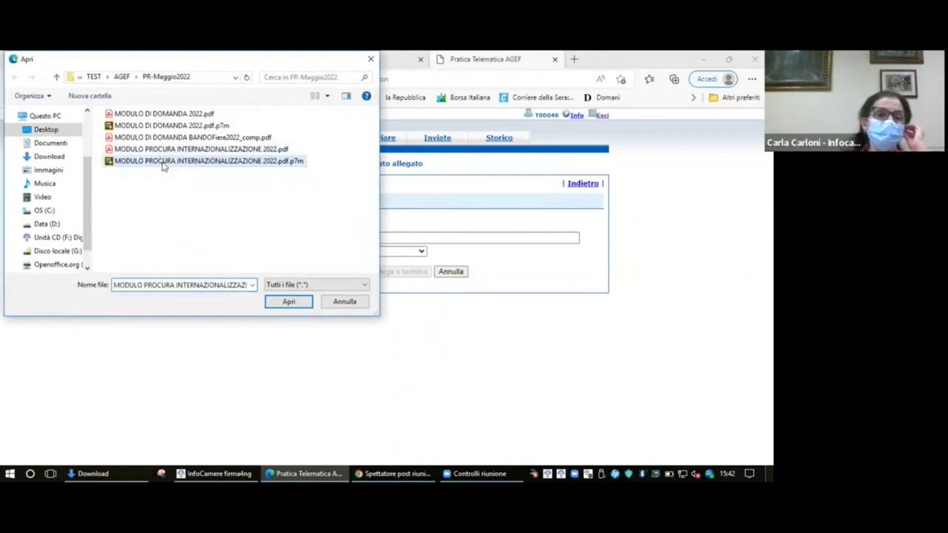
click(300, 302)
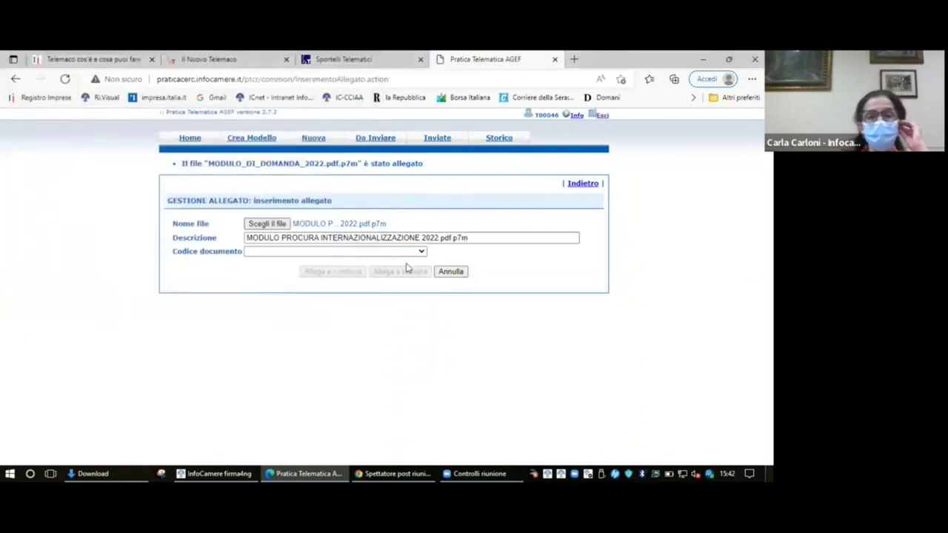
click(423, 252)
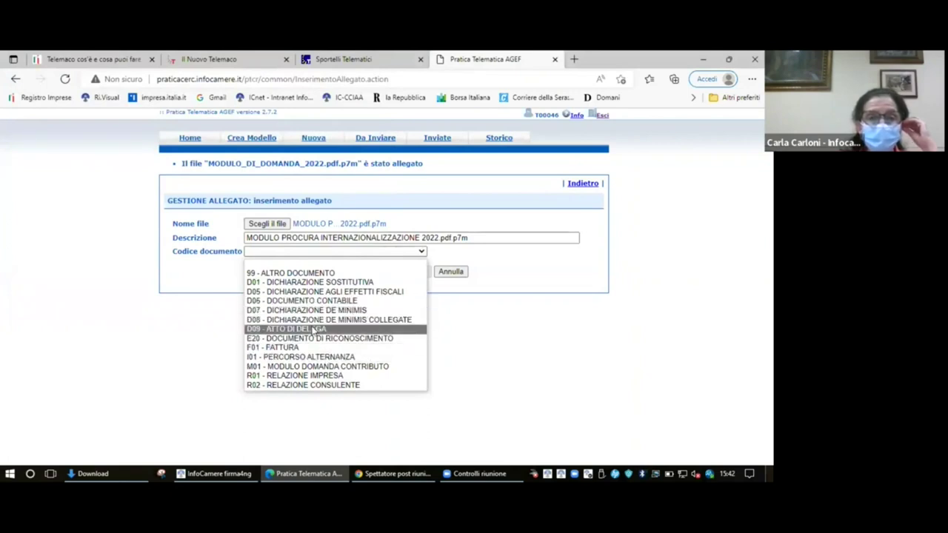
click(304, 274)
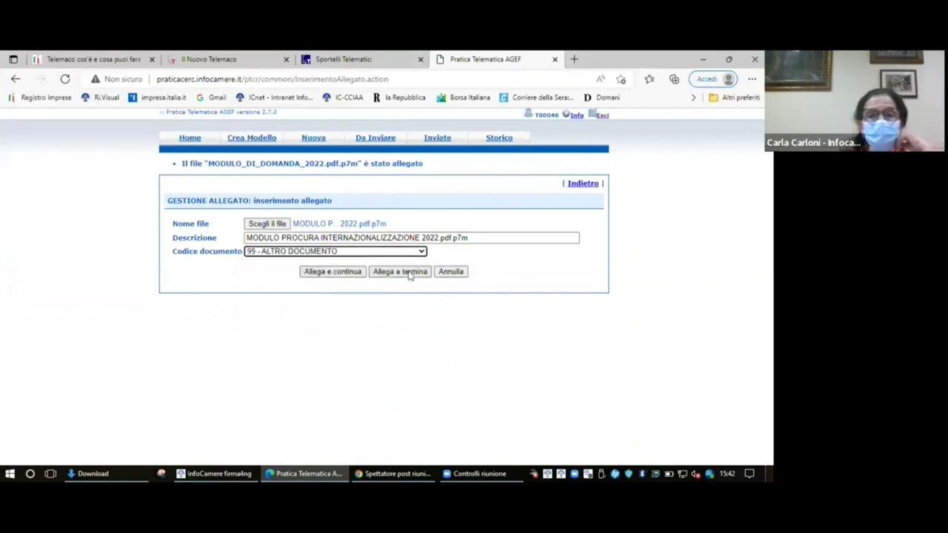
click(409, 275)
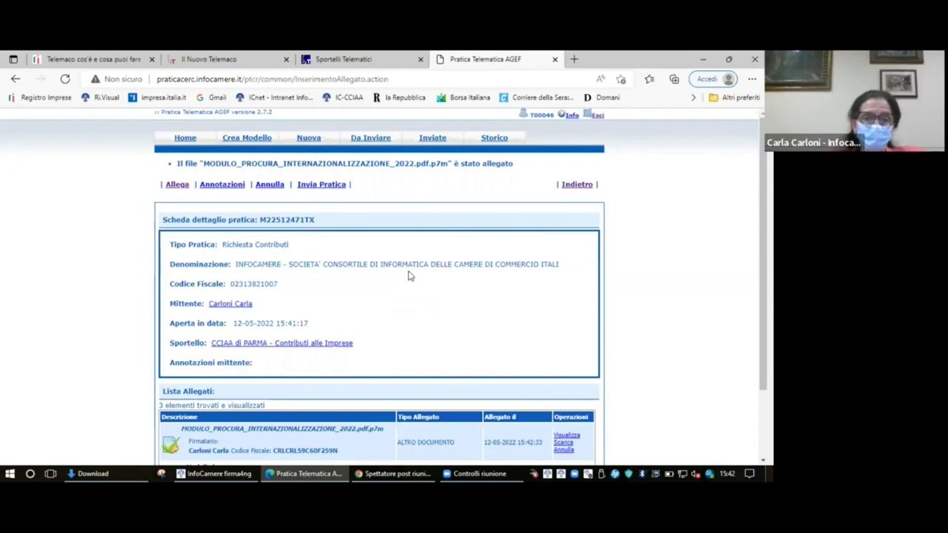
scroll(635, 353, down, 2)
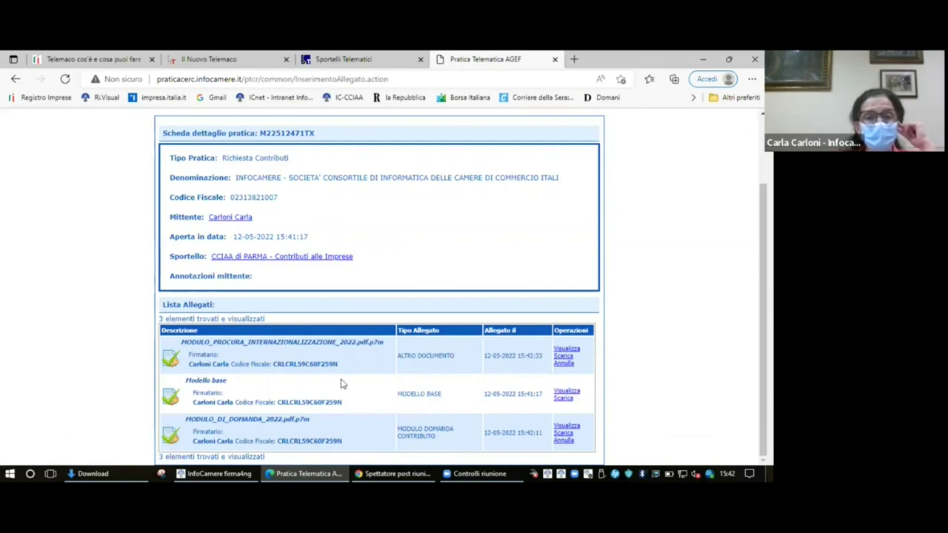
scroll(341, 383, up, 2)
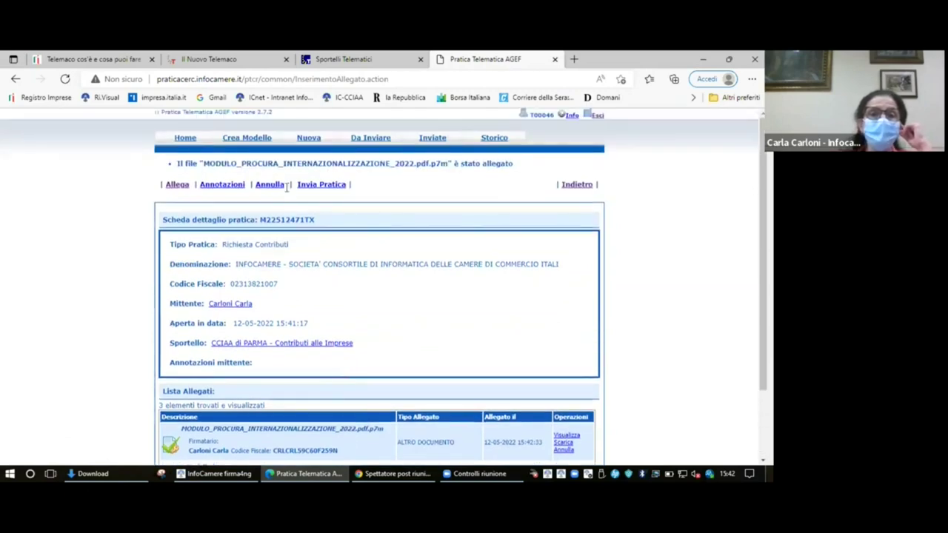
- Open the Invia Pratica captcha, enter the displayed code, and minimize the popup unsent
click(334, 185)
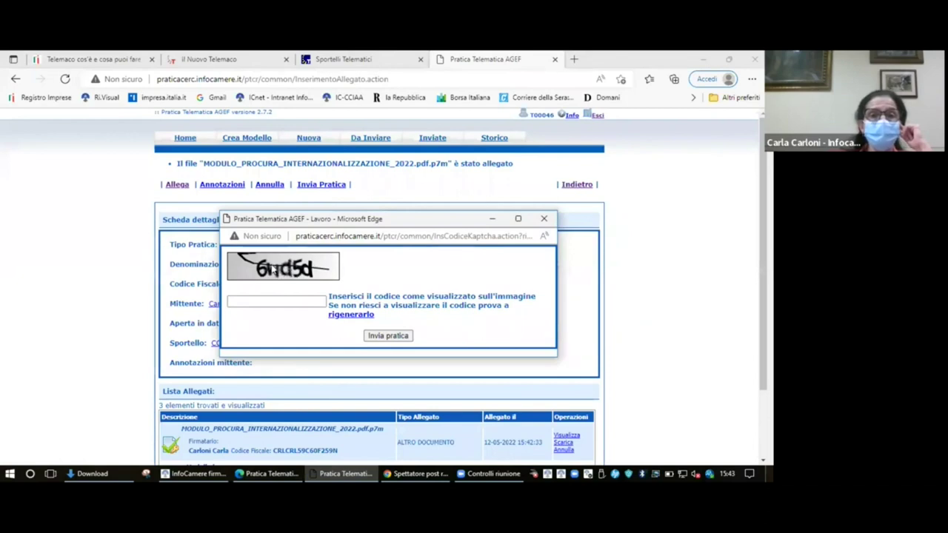
click(303, 300)
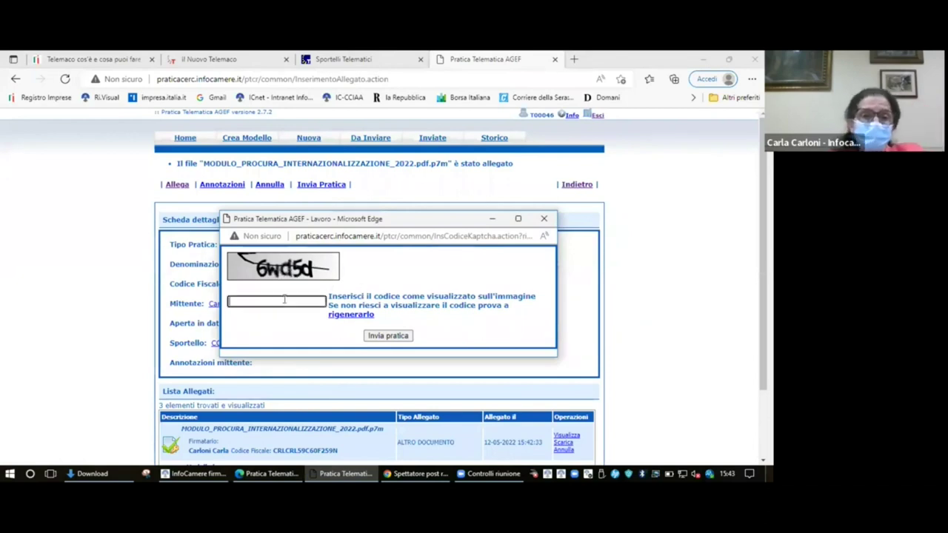
text(6)
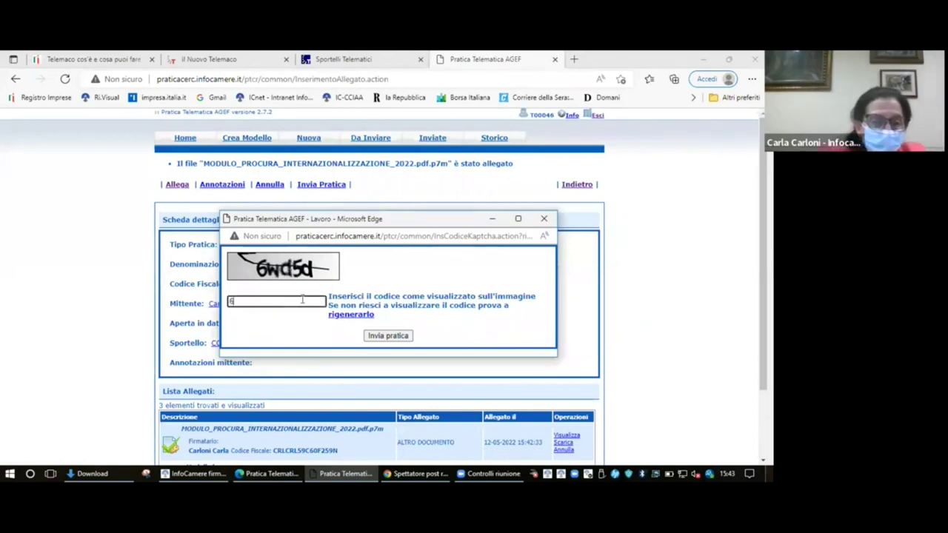
text(w)
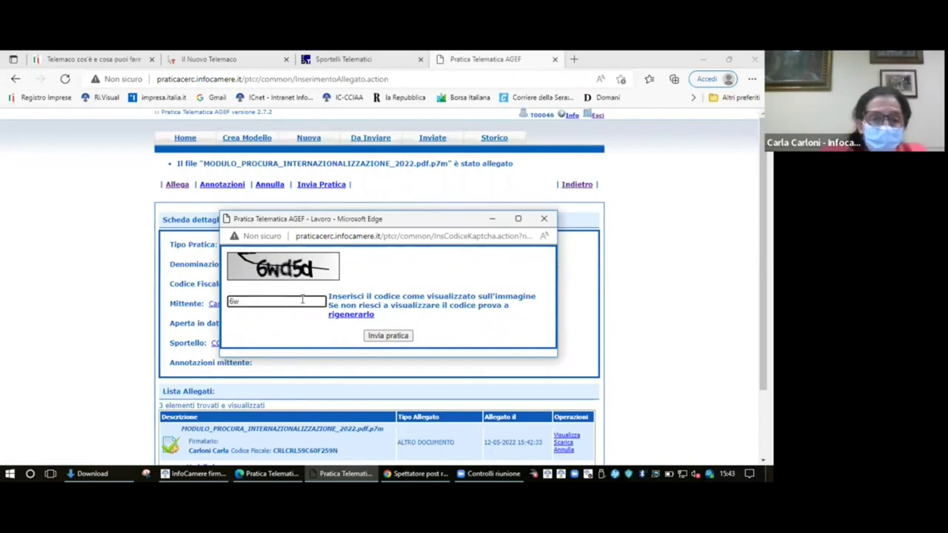
text(d5d)
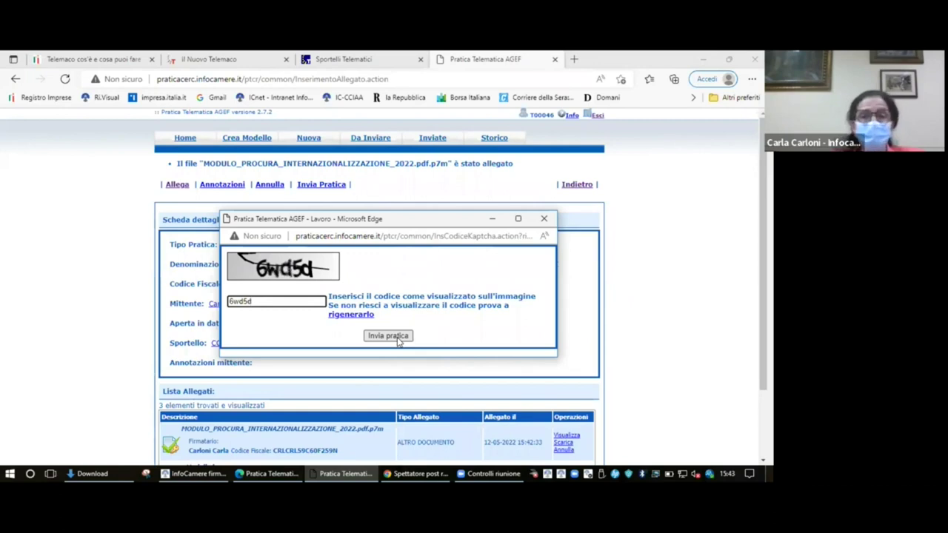
click(493, 220)
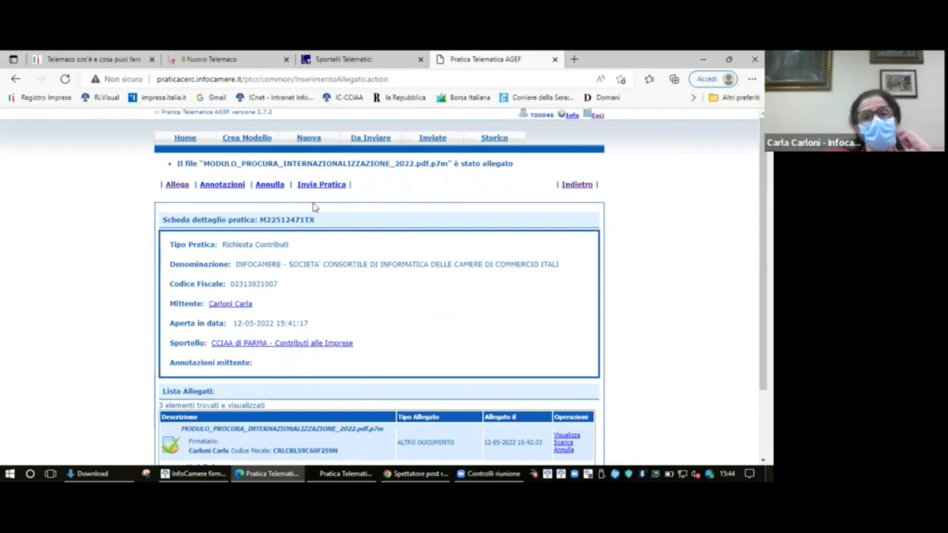
drag(319, 221, 157, 221)
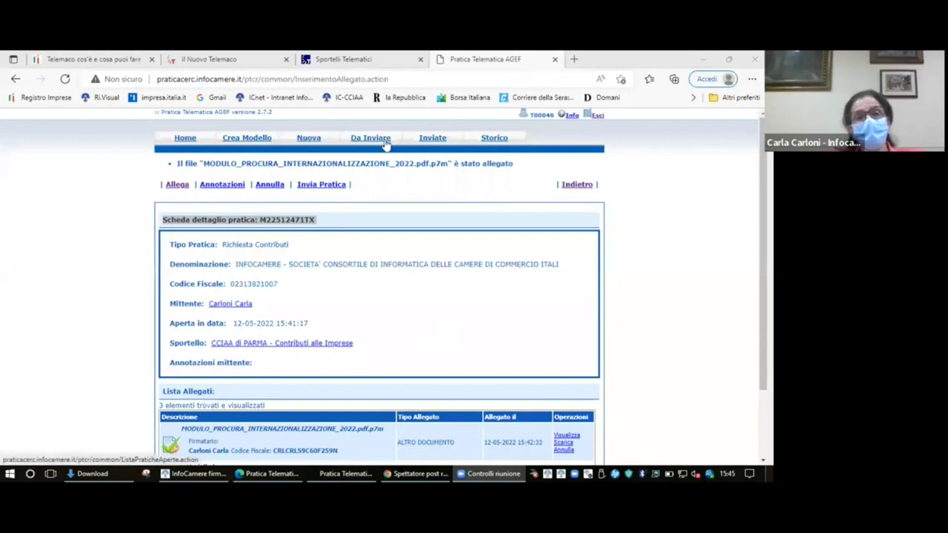
click(374, 144)
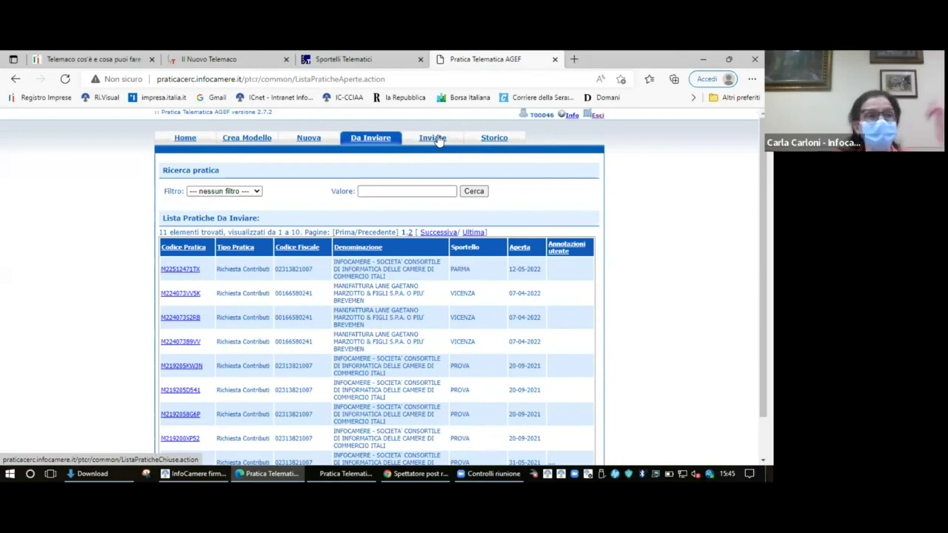
click(439, 141)
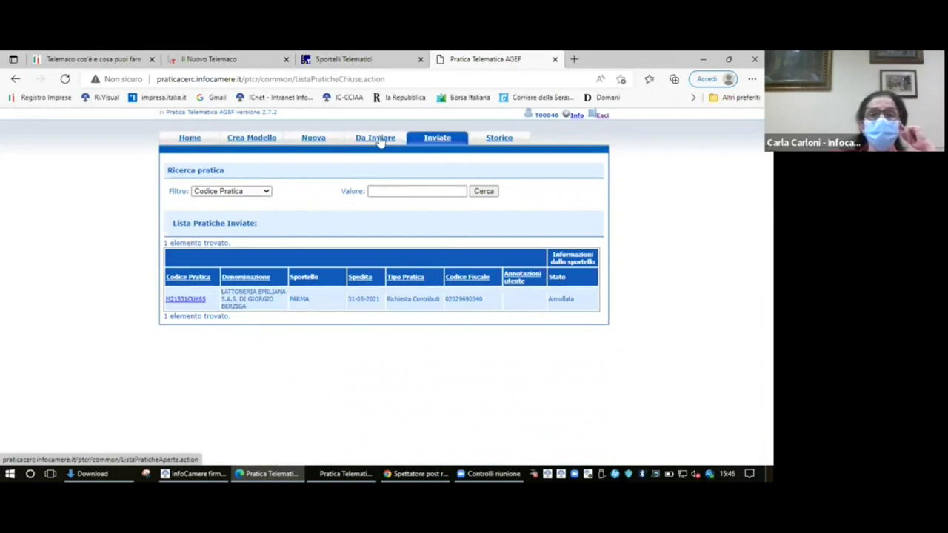
click(380, 140)
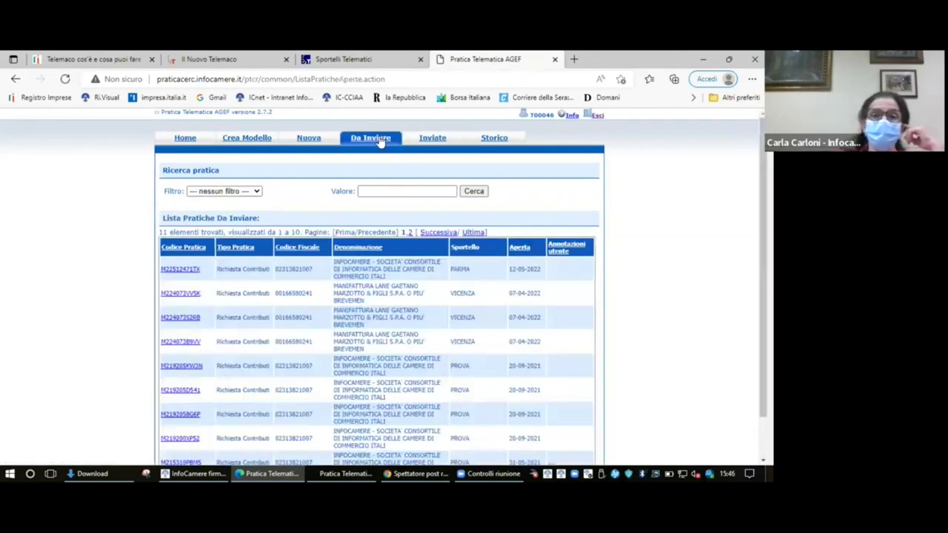
click(172, 271)
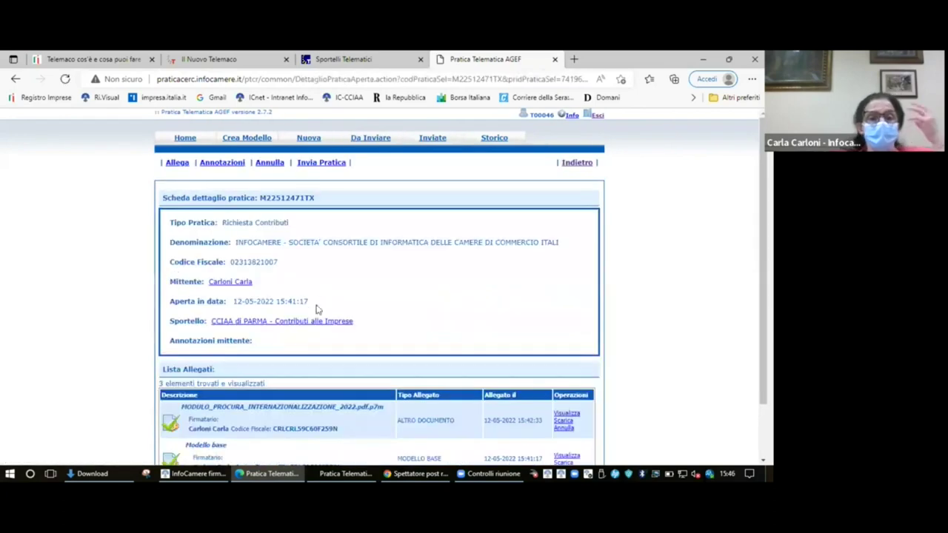